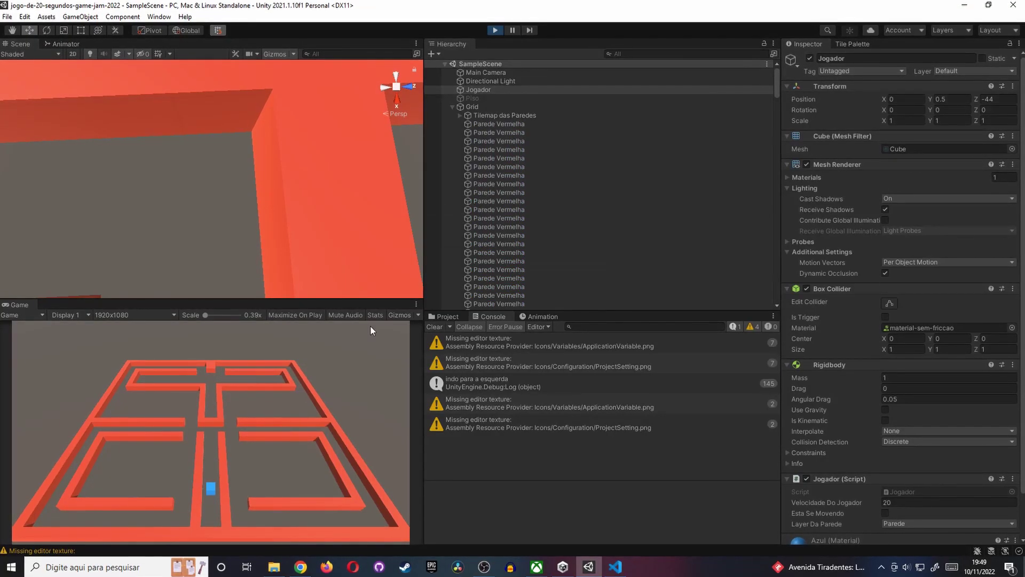
- Steer the player cube through the maze, then set Rigidbody Collision Detection to Continuous and replay
key(Up)
key(Left)
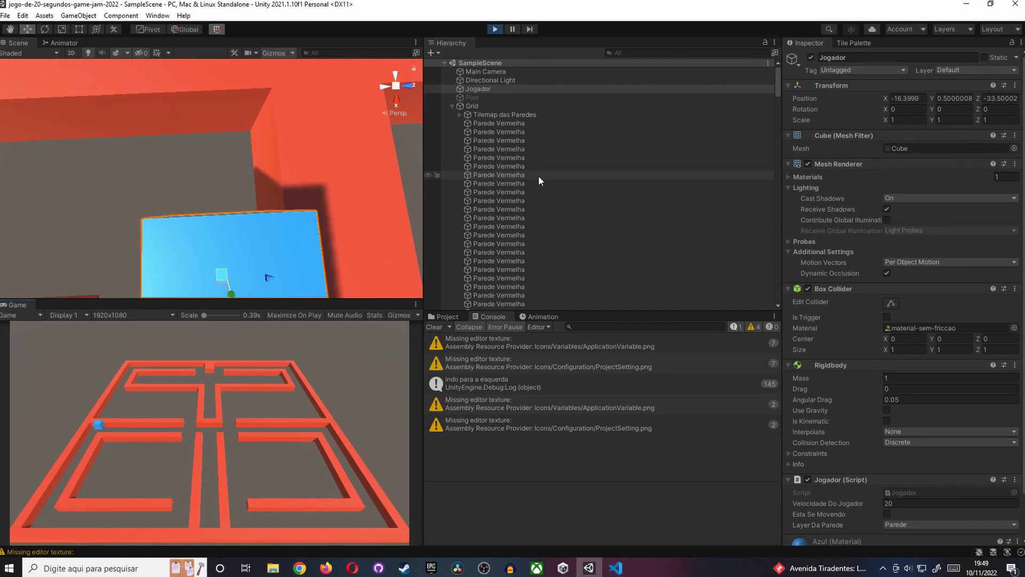
key(Right)
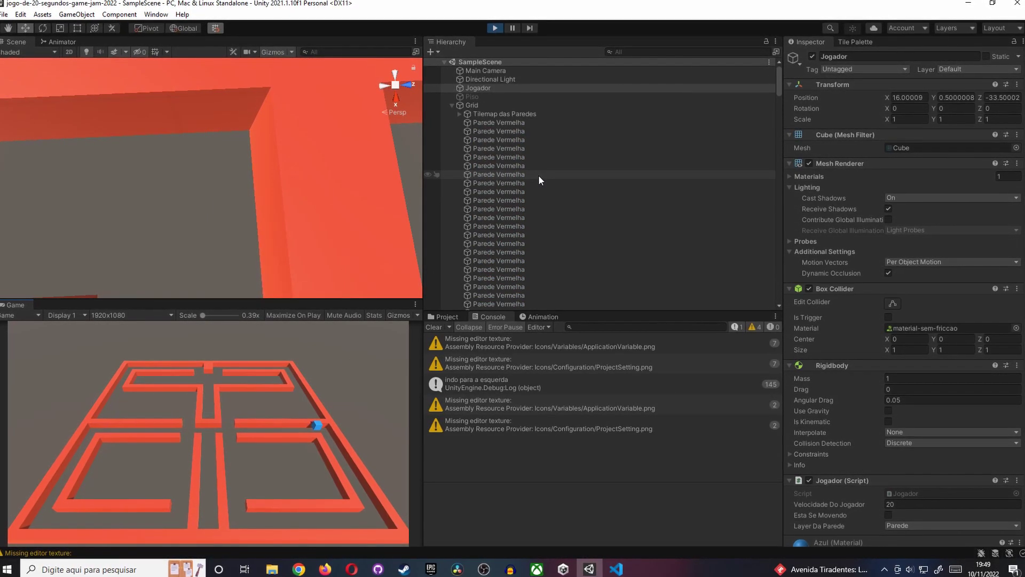
key(Left)
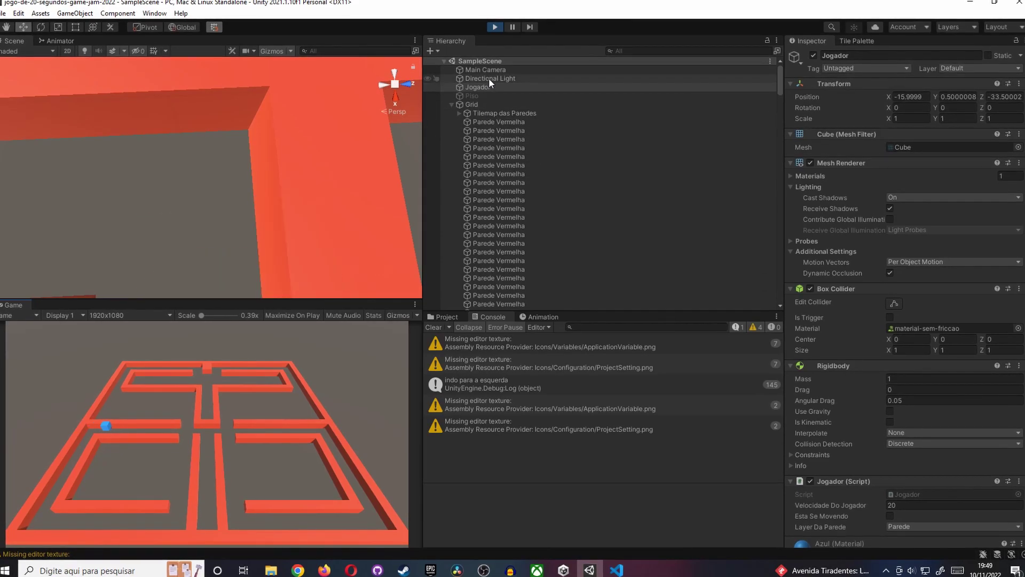
key(Right)
key(Left)
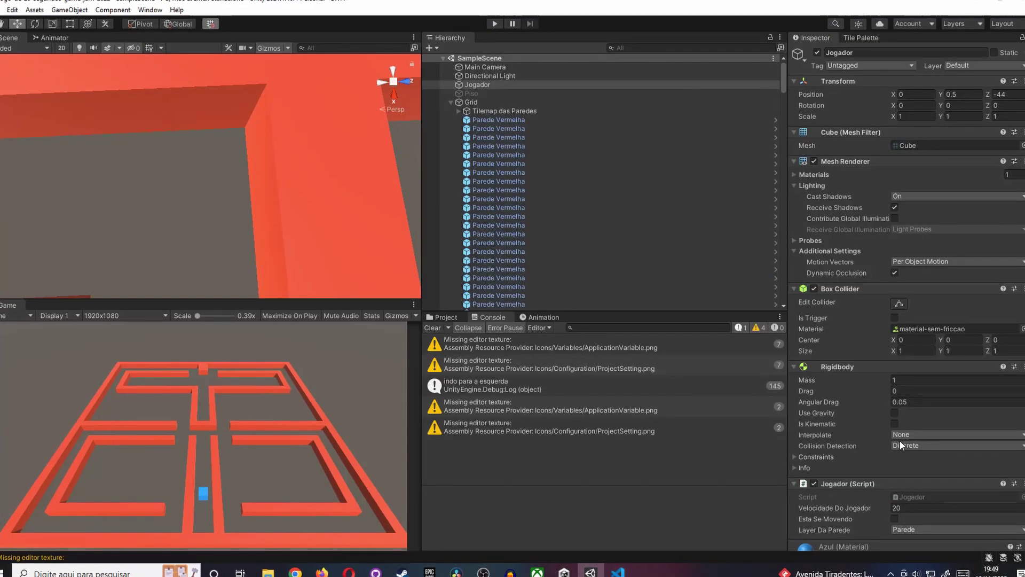
click(901, 444)
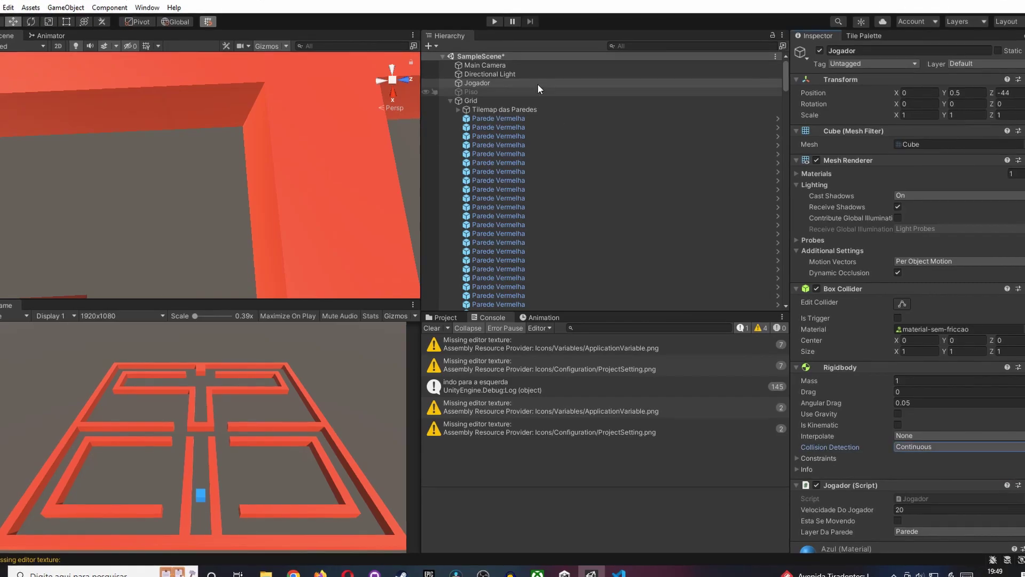
click(495, 22)
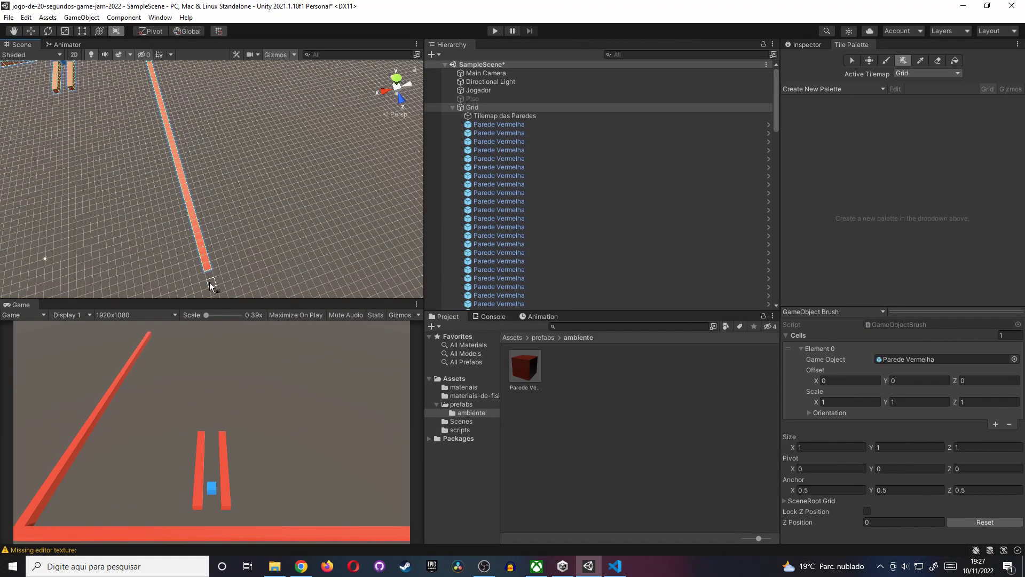
- Paint red wall tiles extending the wall downward and to the right
click(210, 286)
right_drag(210, 286, 258, 255)
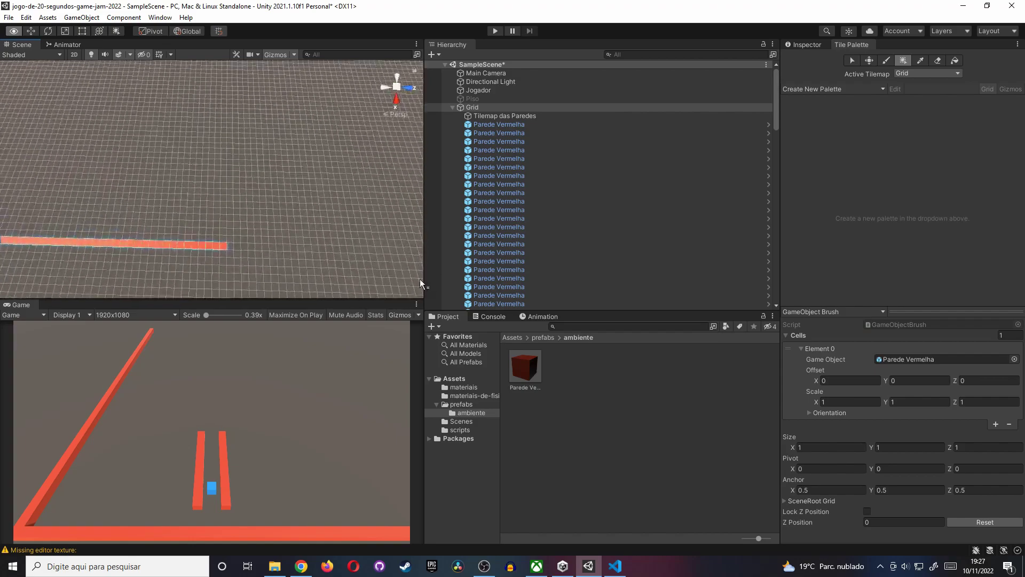
click(266, 252)
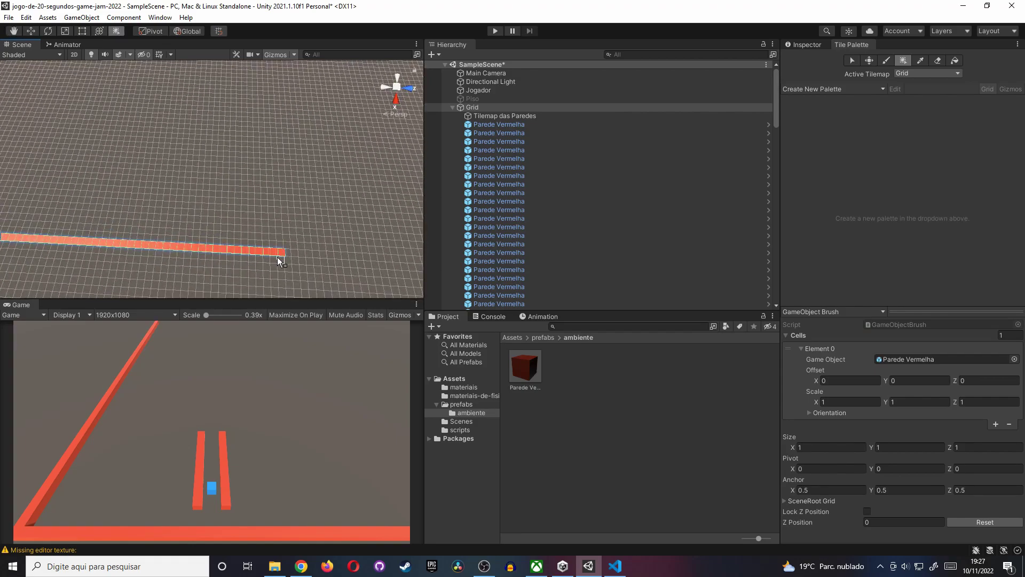
mouse_move(282, 281)
right_down()
mouse_move(876, 252)
mouse_move(361, 293)
right_up()
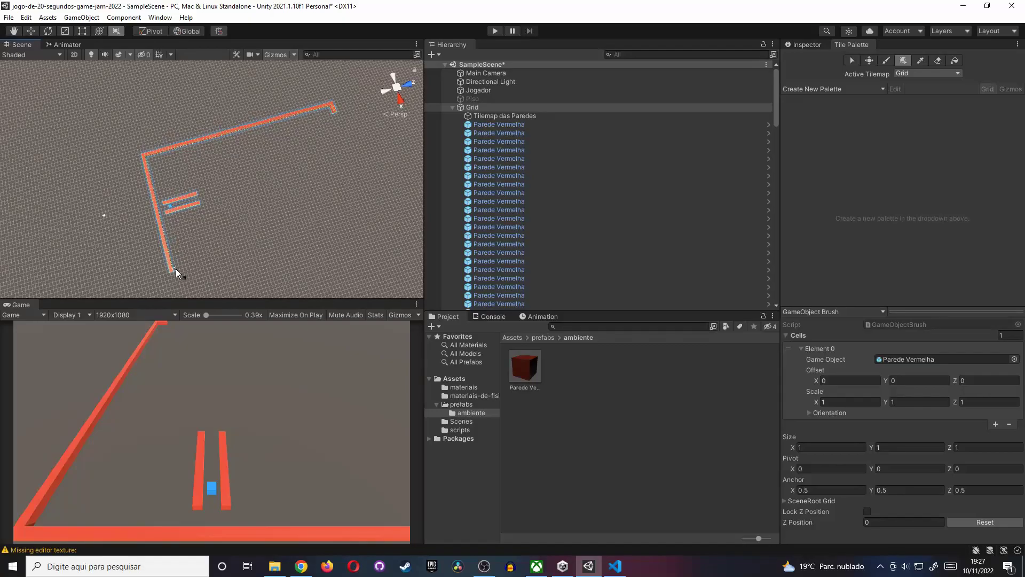
- Box-fill a rectangle of wall tiles down to the lower wall and a right-wall strip
drag(175, 268, 369, 211)
scroll(347, 224, up, 3)
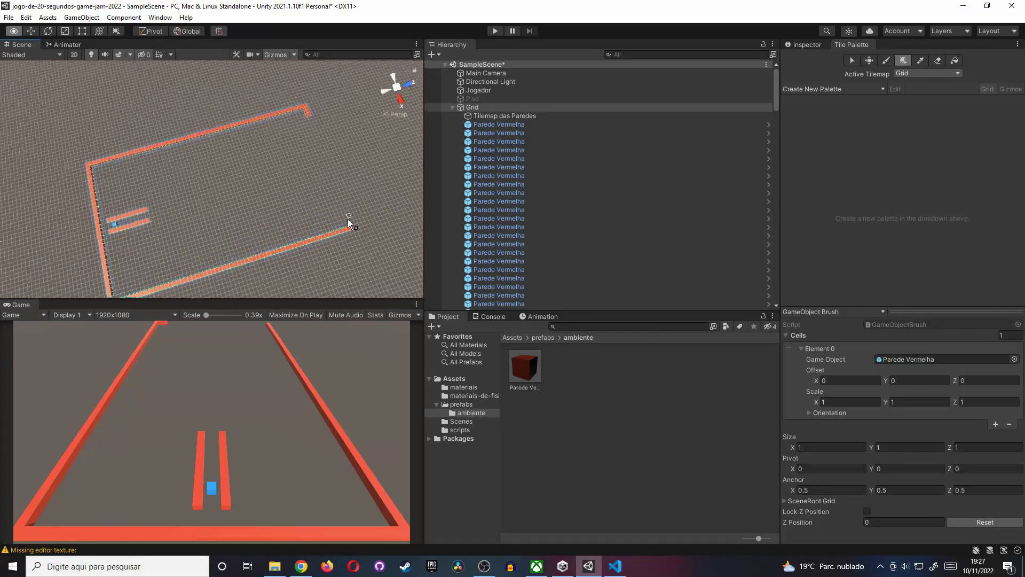
drag(284, 93, 332, 226)
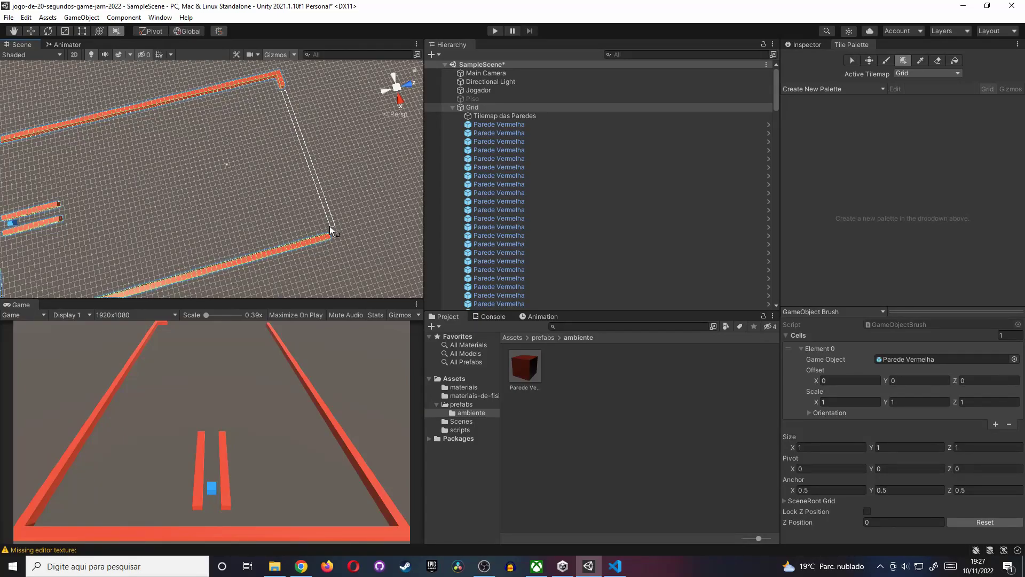
mouse_move(280, 201)
alt+mouse_down()
mouse_move(404, 98)
mouse_move(223, 124)
alt+mouse_up()
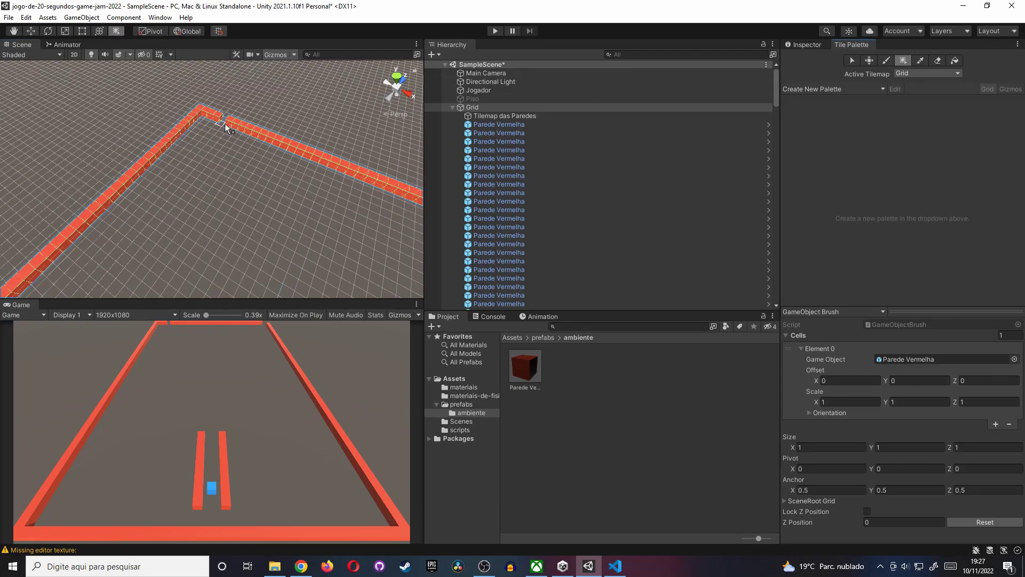
scroll(225, 129, down, 3)
scroll(191, 136, up, 3)
scroll(191, 112, up, 2)
scroll(180, 107, up, 2)
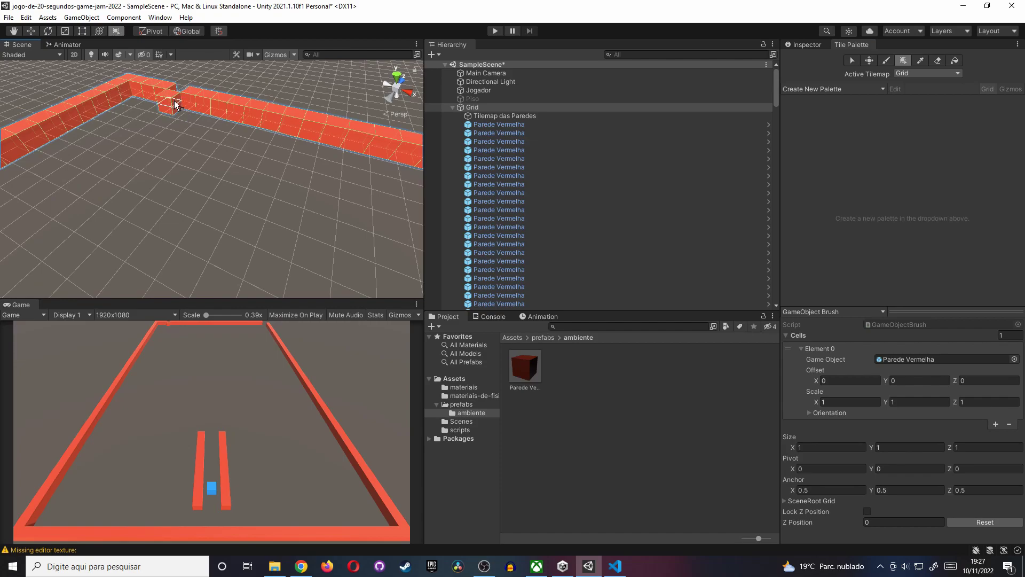
- Return to the move tool and orbit around the wall corners to inspect the enclosure
alt+drag(179, 103, 226, 133)
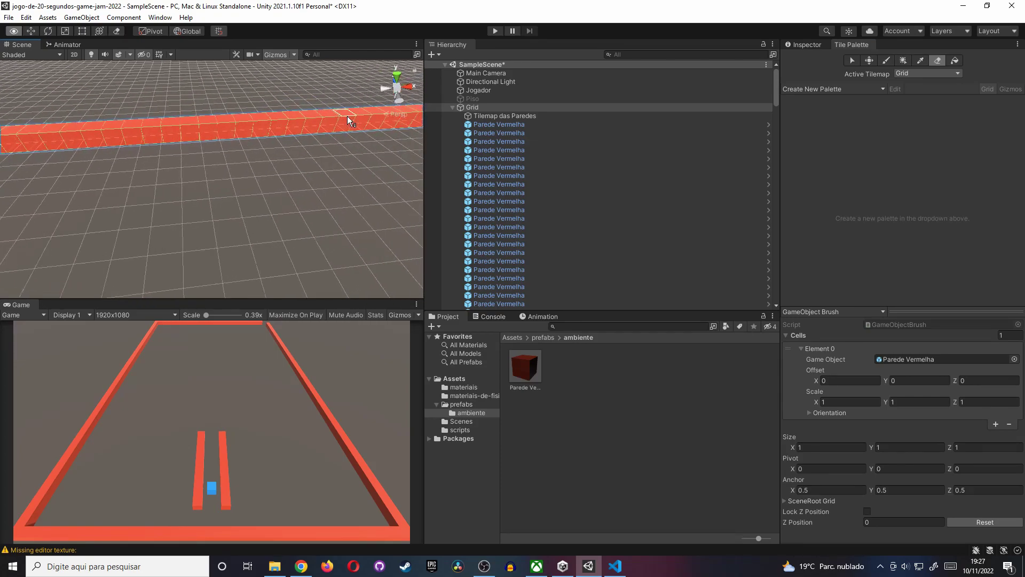
key(d)
key(w)
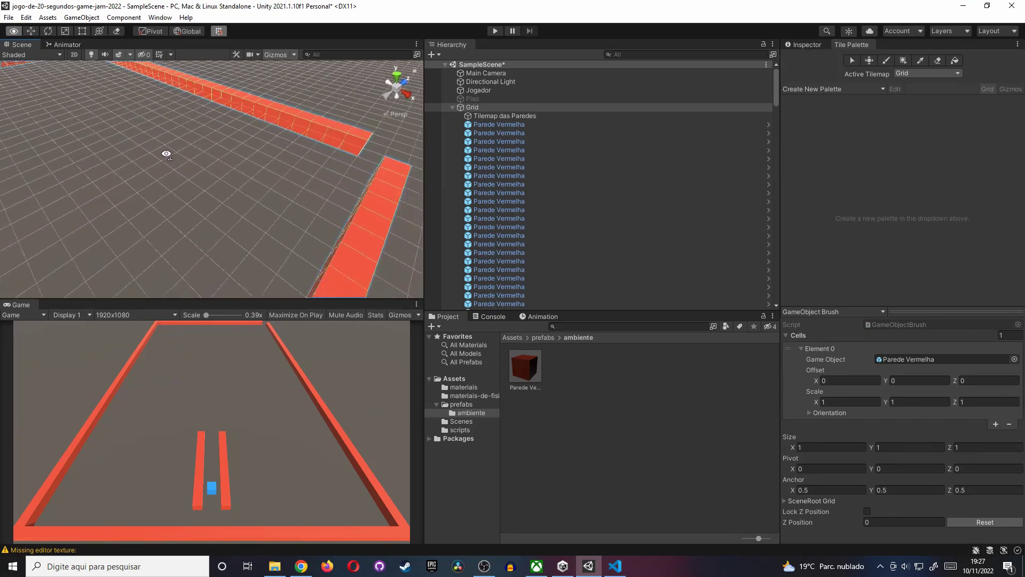
alt+drag(226, 134, 137, 160)
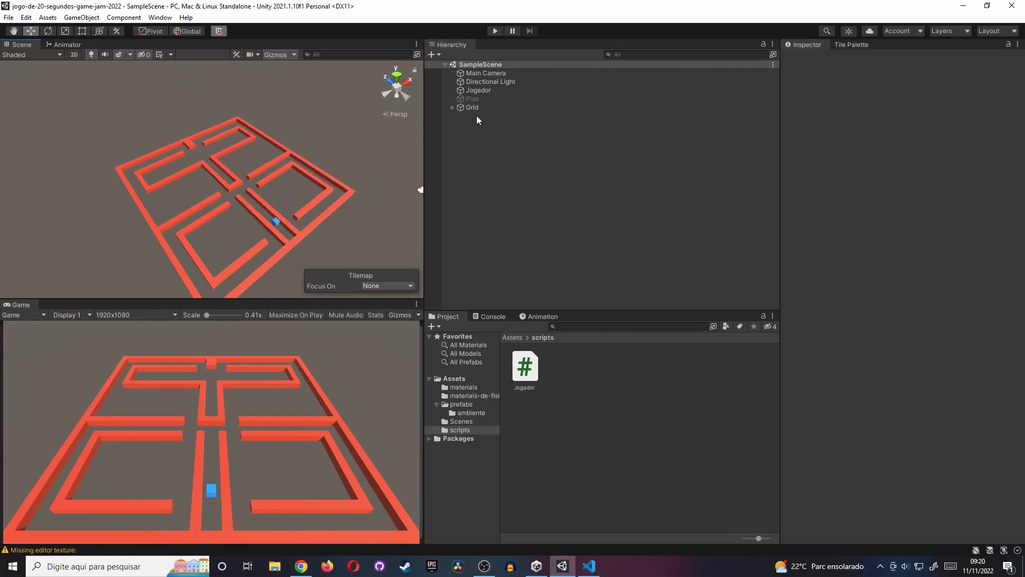
- Delete the Jogador, Piso and Grid objects from the Hierarchy
click(473, 108)
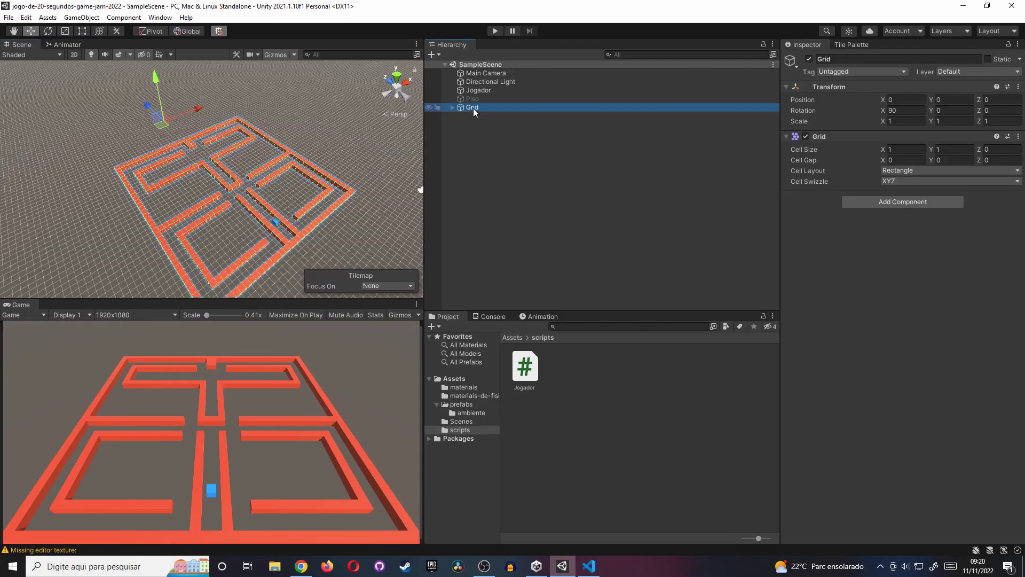
shift+click(486, 90)
key(Delete)
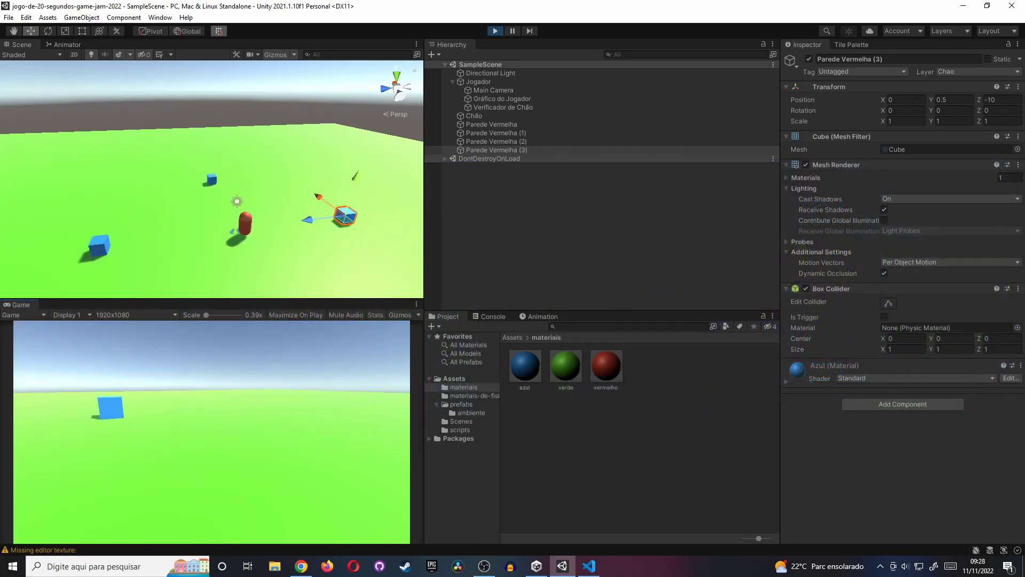
- Stop play mode, change LargarObjeto's impulse direction to areaDeSegurar.forward, and return to Unity
click(494, 30)
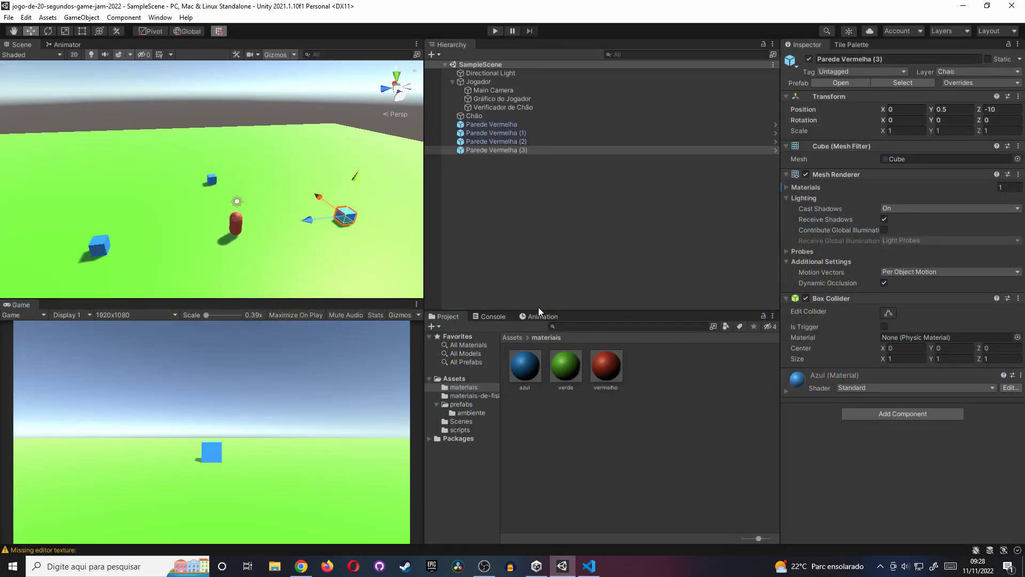
click(517, 338)
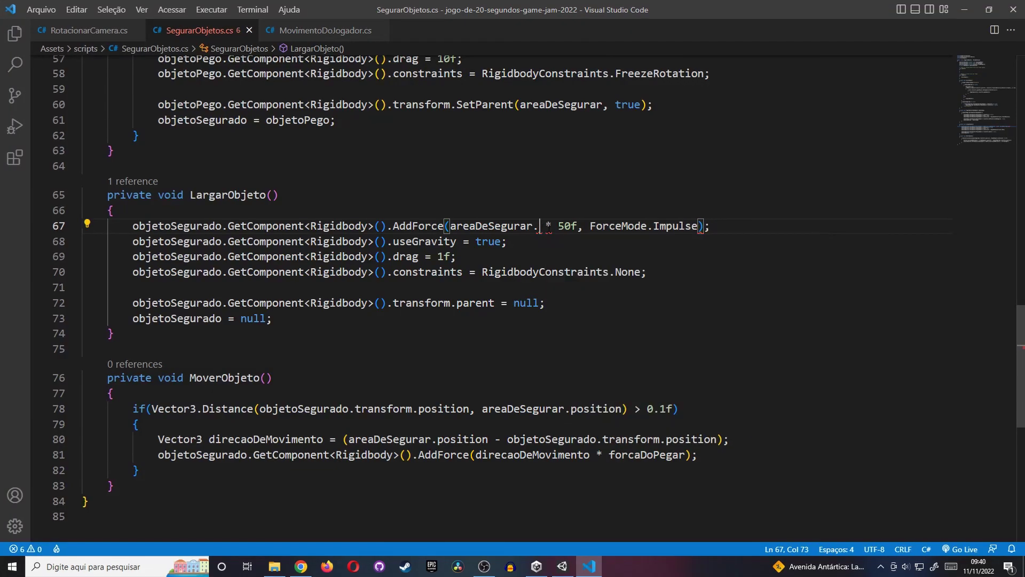
text(for)
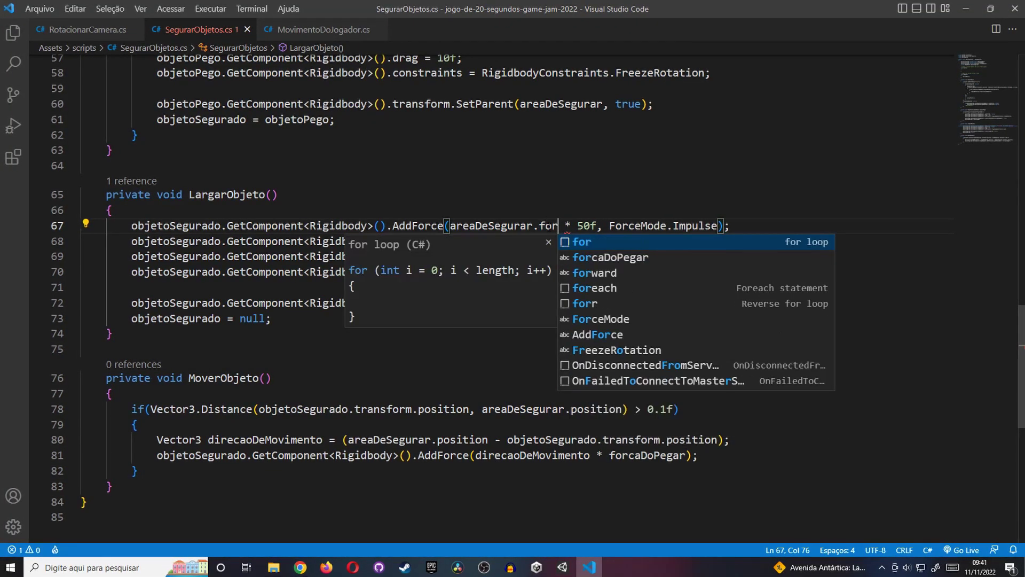
text(ward)
click(562, 567)
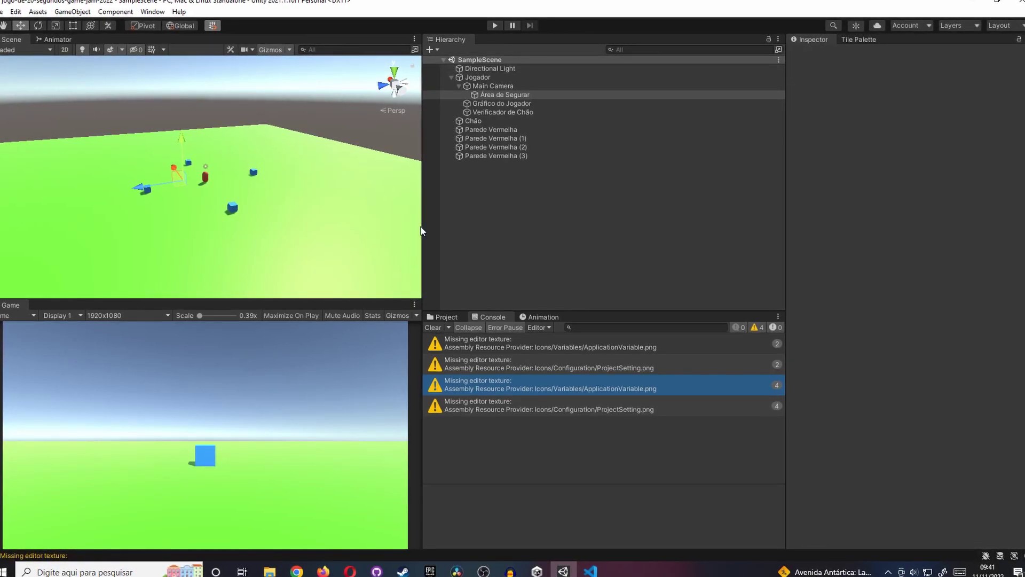
- Play-test walking to the blue cube with W and grabbing it with E
key(ctrl+p)
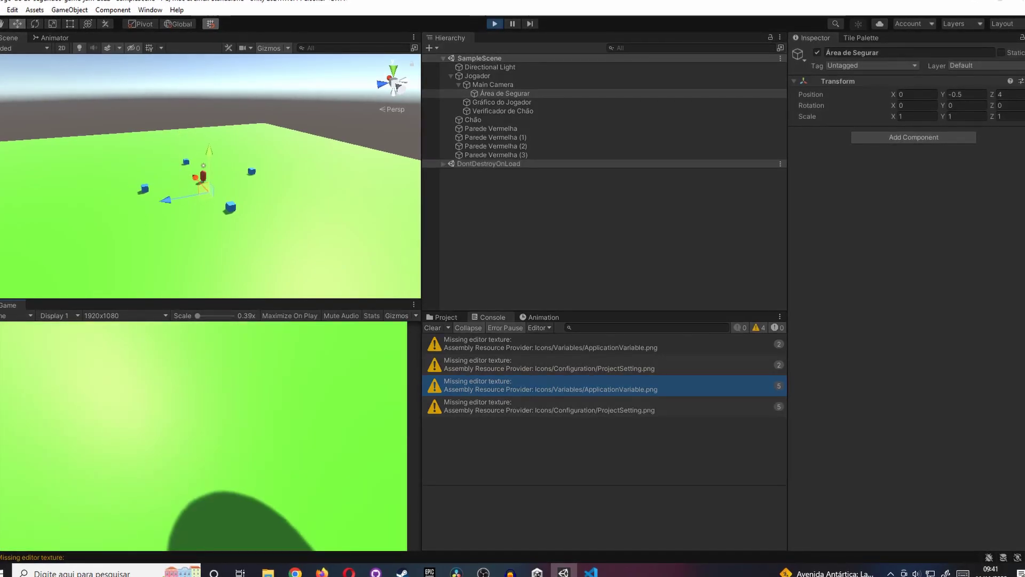
key(w)
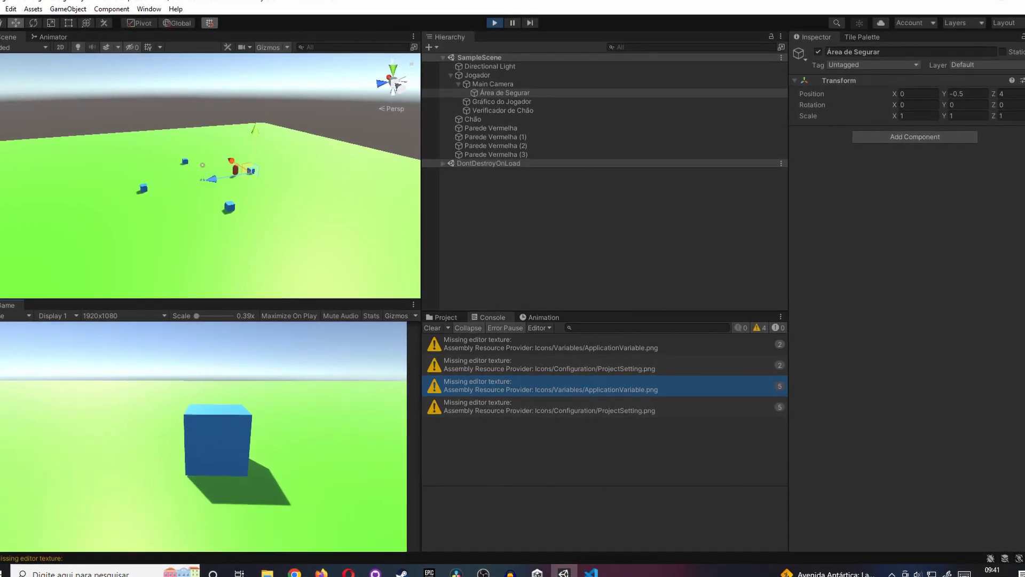
key(w)
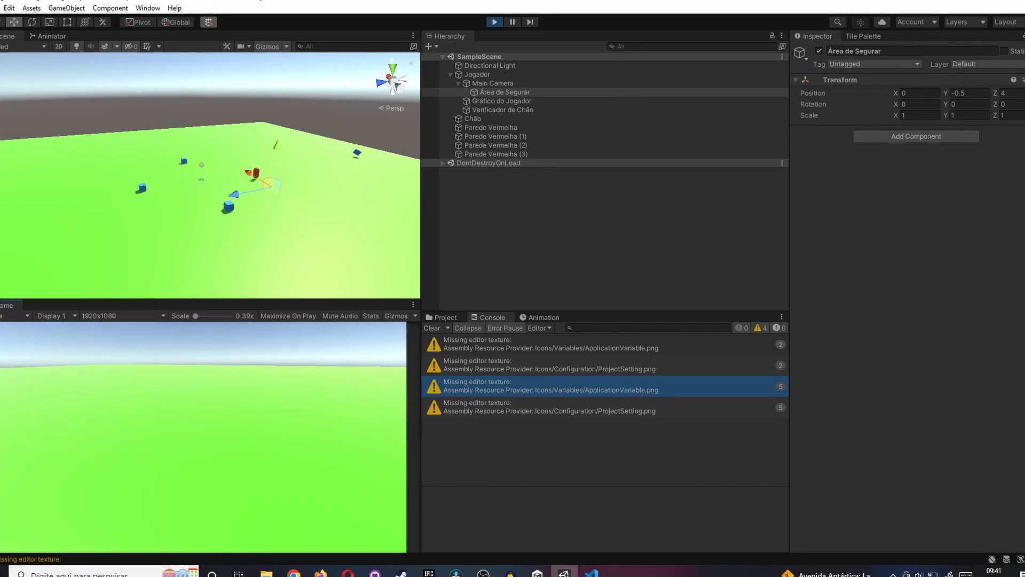
key(e)
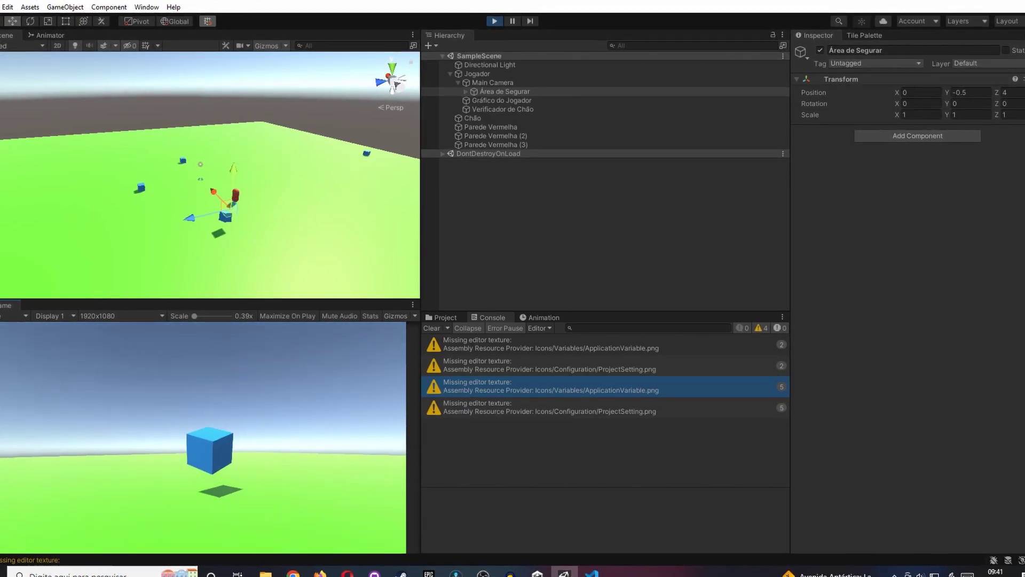
key(w)
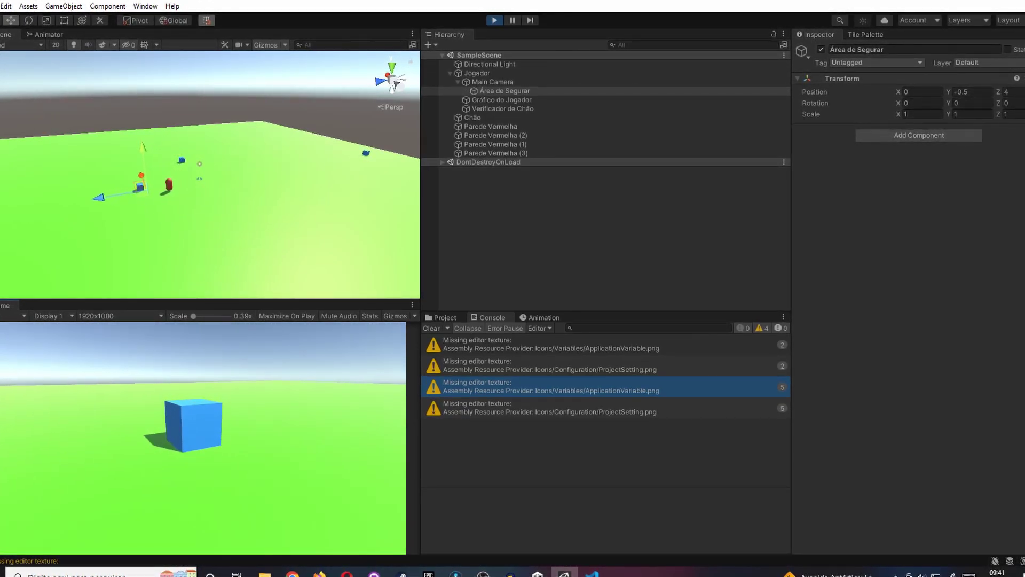
key(w)
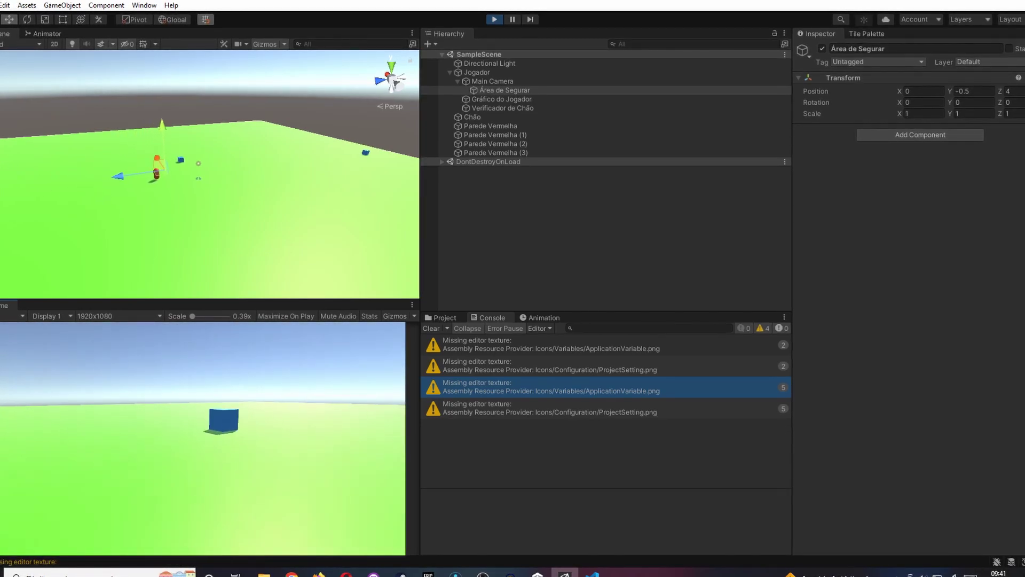
key(e)
key(e)
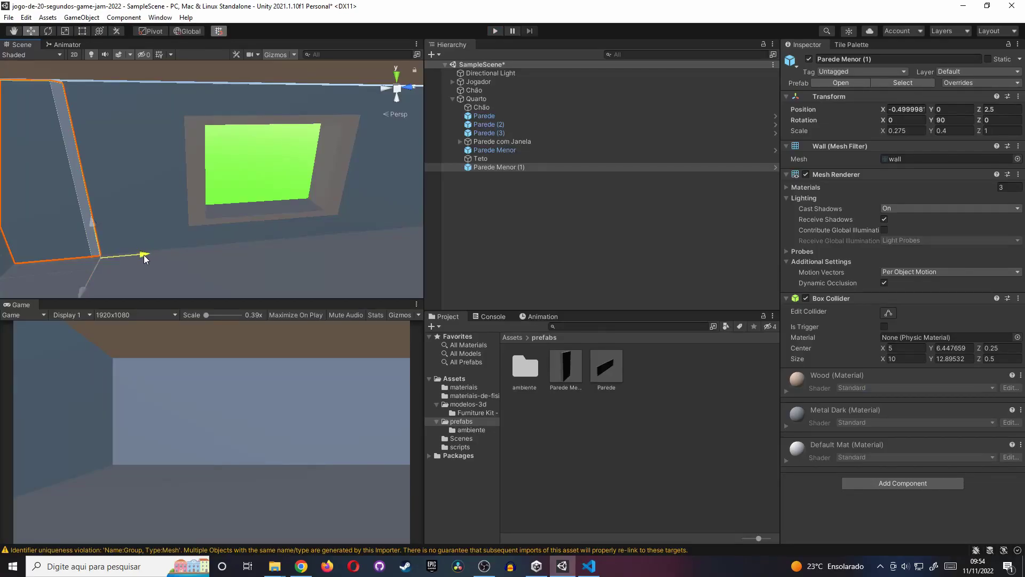
- Nudge Parede Menor (1) to Z 2.75, save, and play-test the room
drag(145, 259, 154, 259)
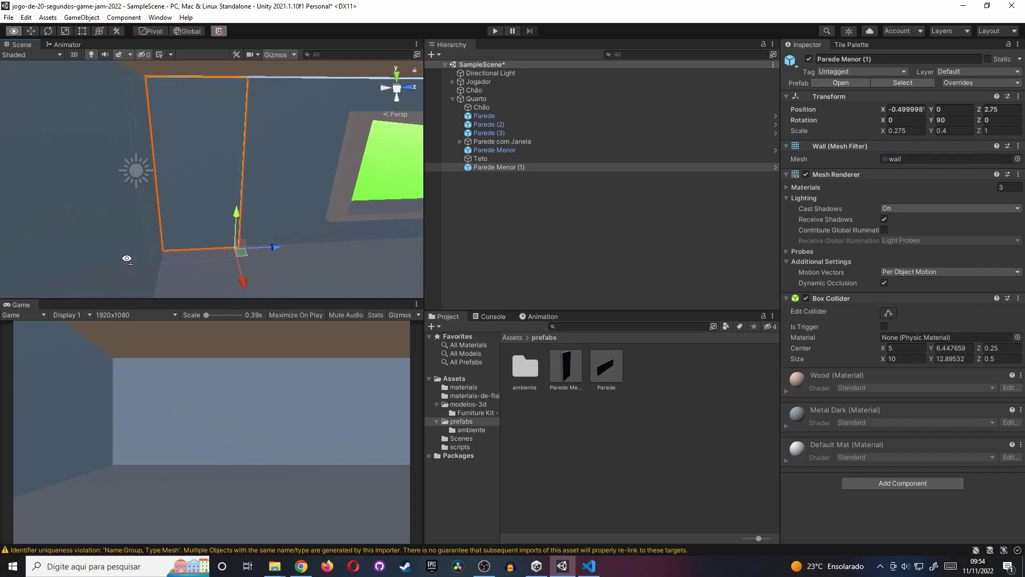
right_drag(154, 259, 66, 312)
key(ctrl+s)
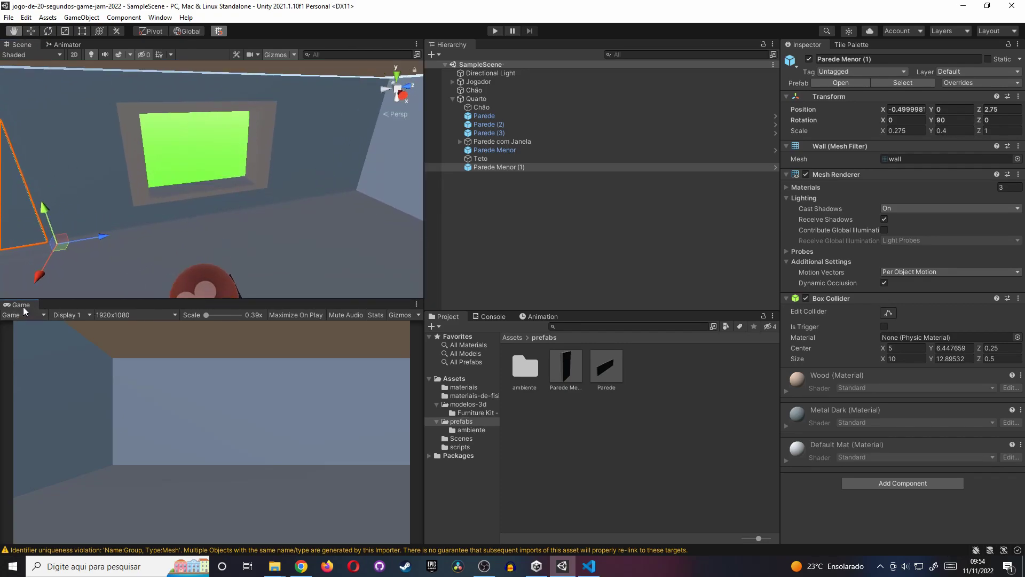
double_click(22, 305)
click(495, 31)
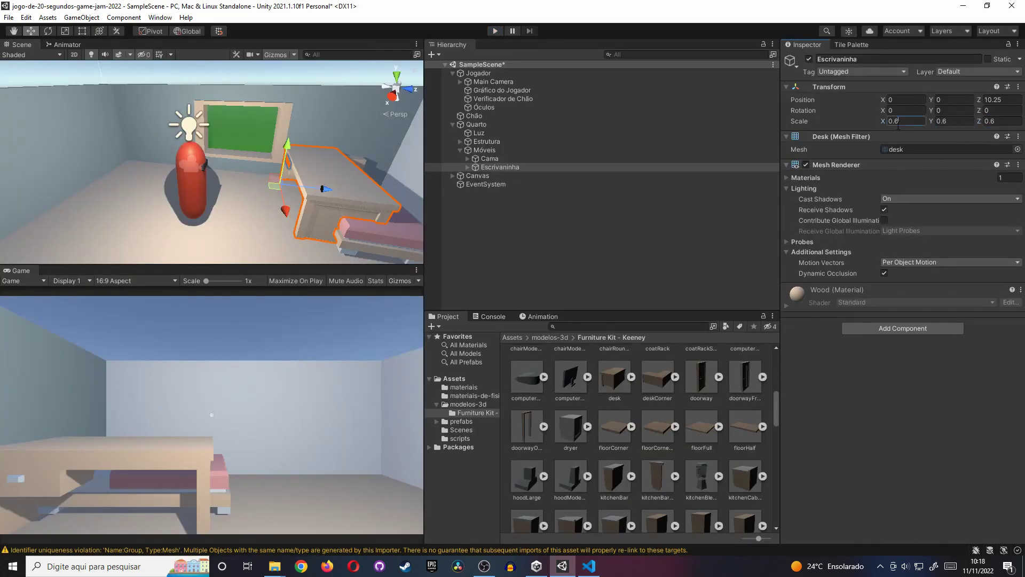
- Give the desk Escrivaninha a scale of 0.5 and a Y rotation of -90
key(BackSpace)
text(5)
key(Tab)
text(0.5)
key(Tab)
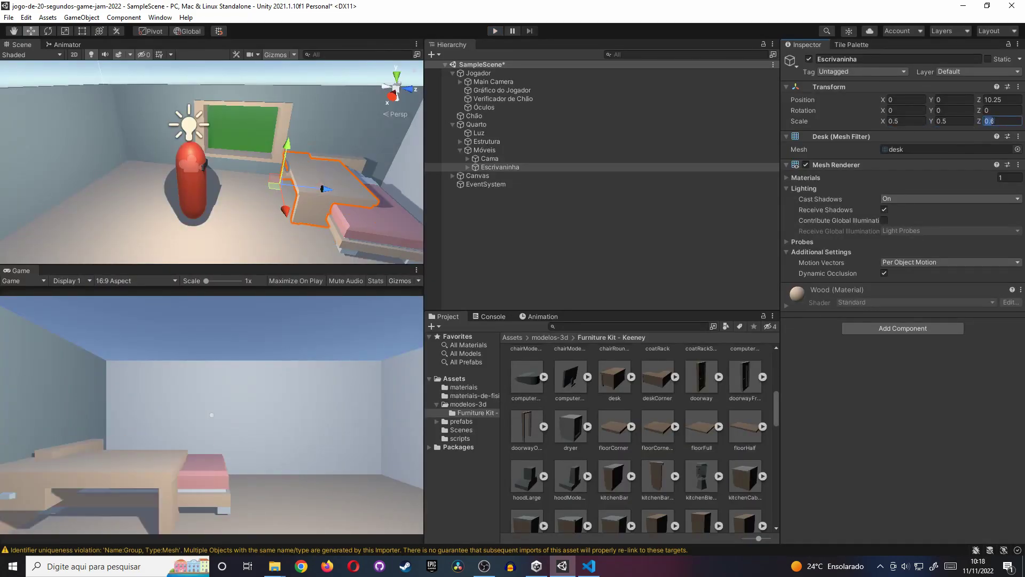
text(180)
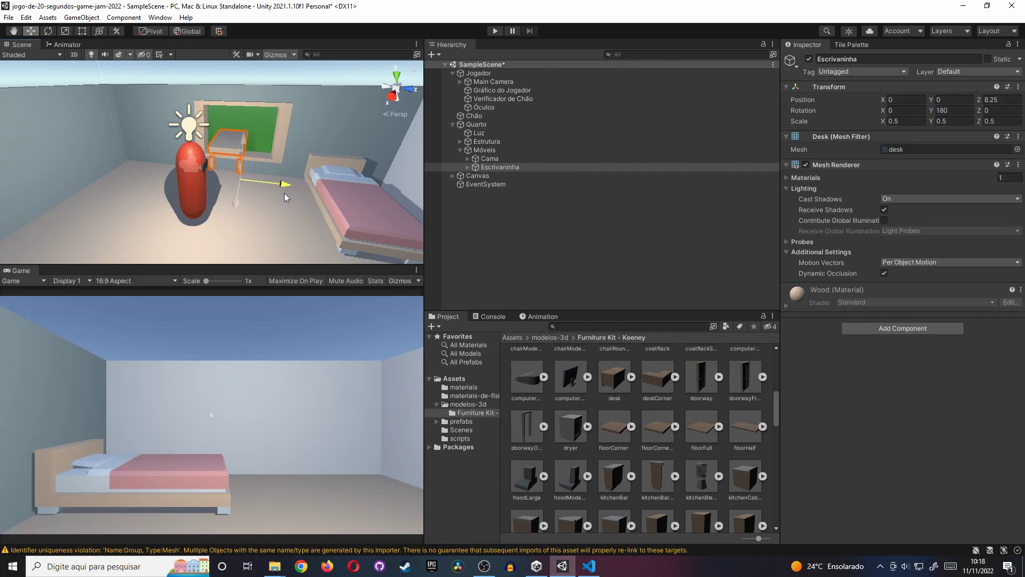
click(955, 110)
text(-90)
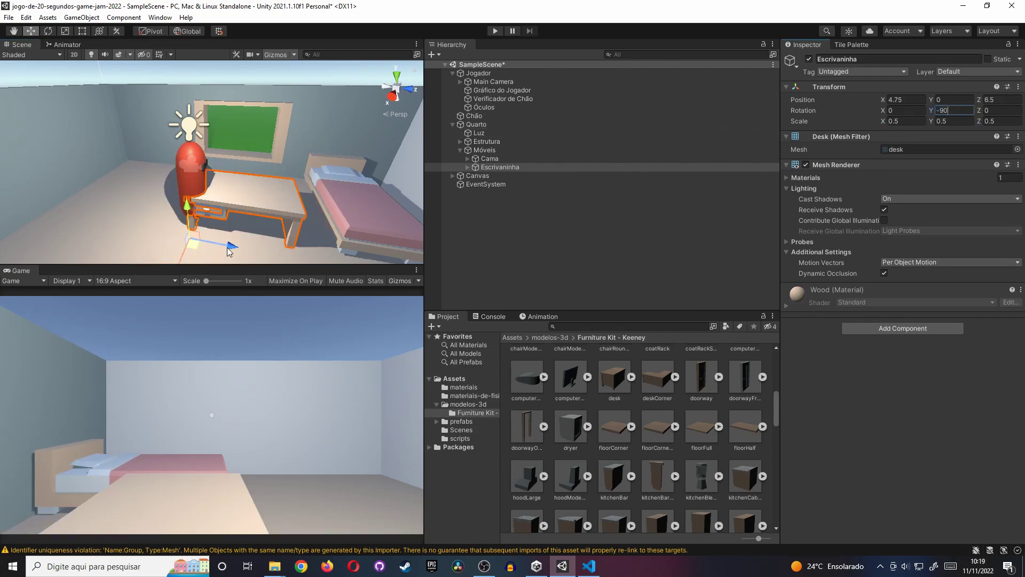
- Move the desk beside the bed and change its scale to 0.4
drag(230, 251, 65, 162)
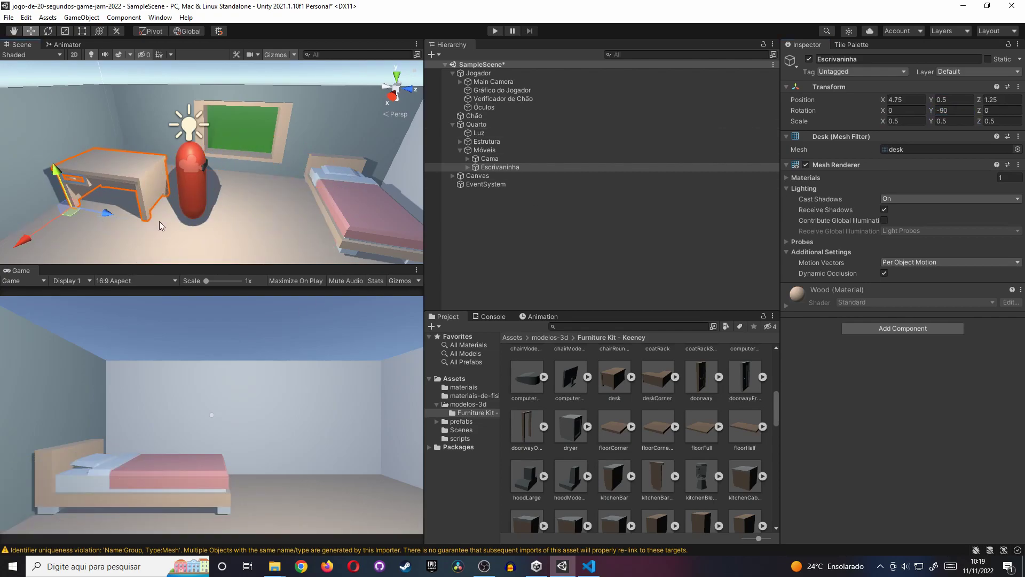
drag(159, 225, 271, 228)
key(Tab)
text(0)
key(Tab)
key(Tab)
text(0.4)
key(Tab)
text(0.4)
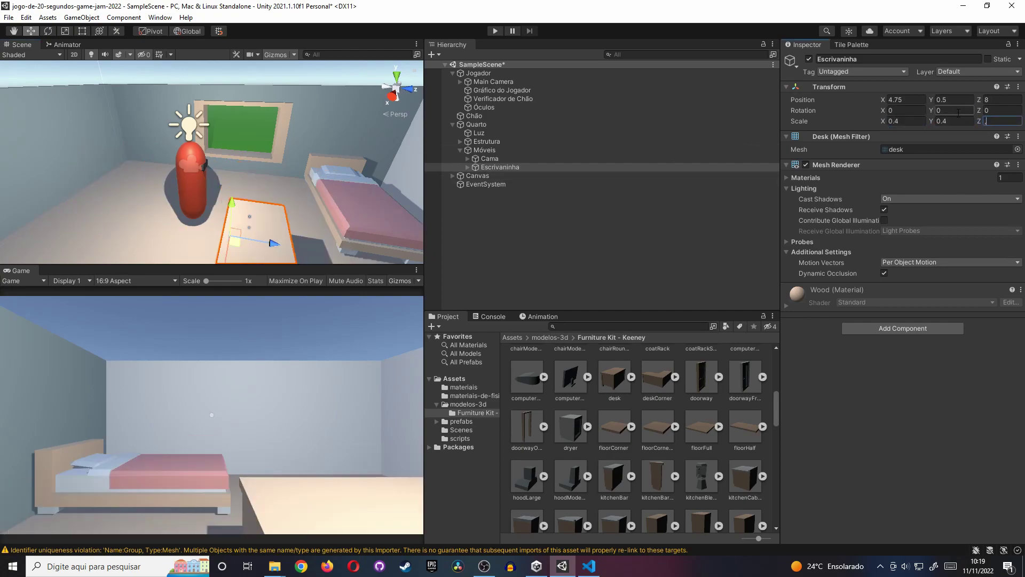
text(-90)
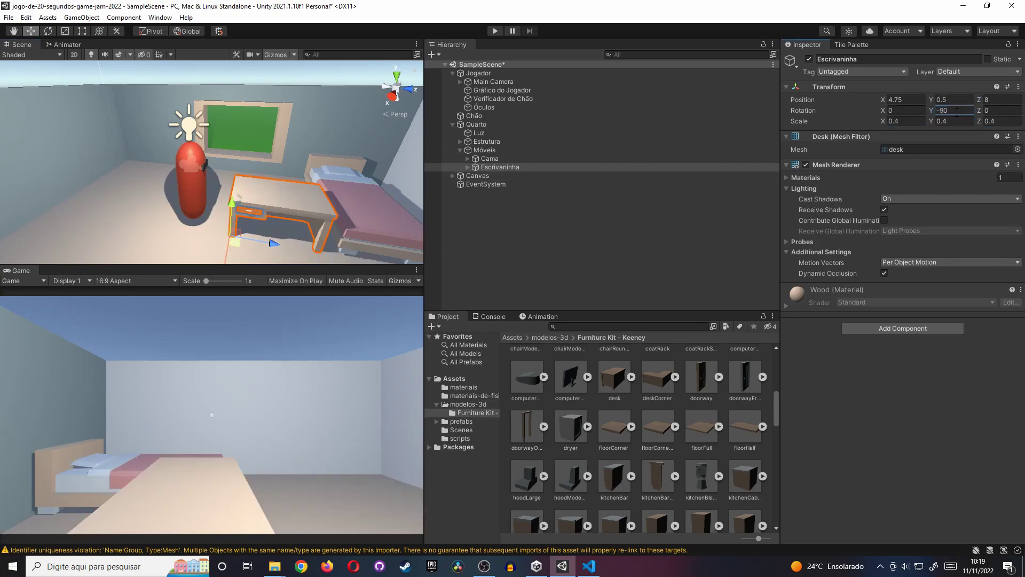
- Place the desk against the left wall at X 1.5 and save the scene
drag(274, 249, 92, 209)
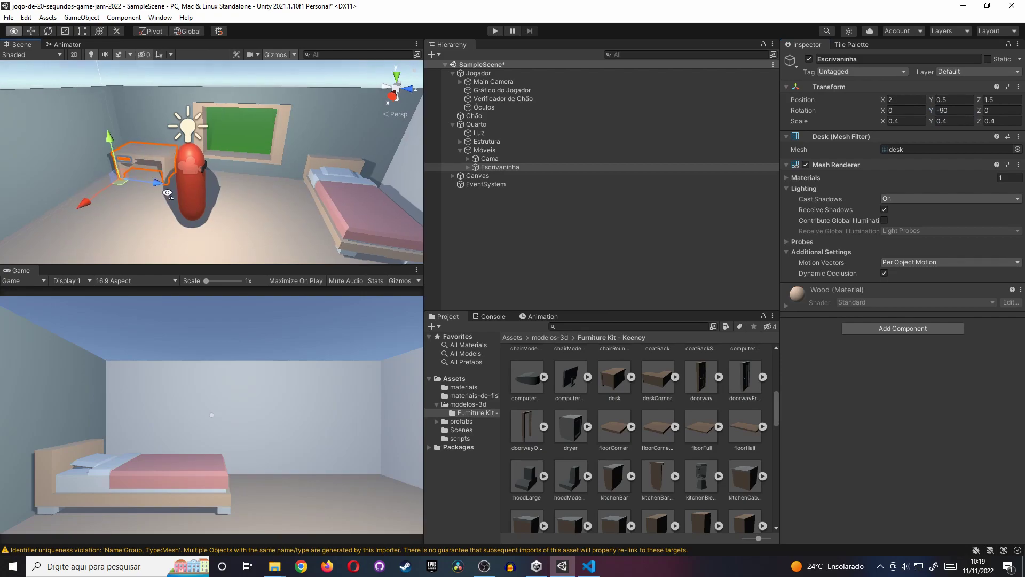
mouse_move(192, 199)
right_down()
mouse_move(200, 195)
mouse_move(204, 232)
right_up()
drag(194, 231, 193, 243)
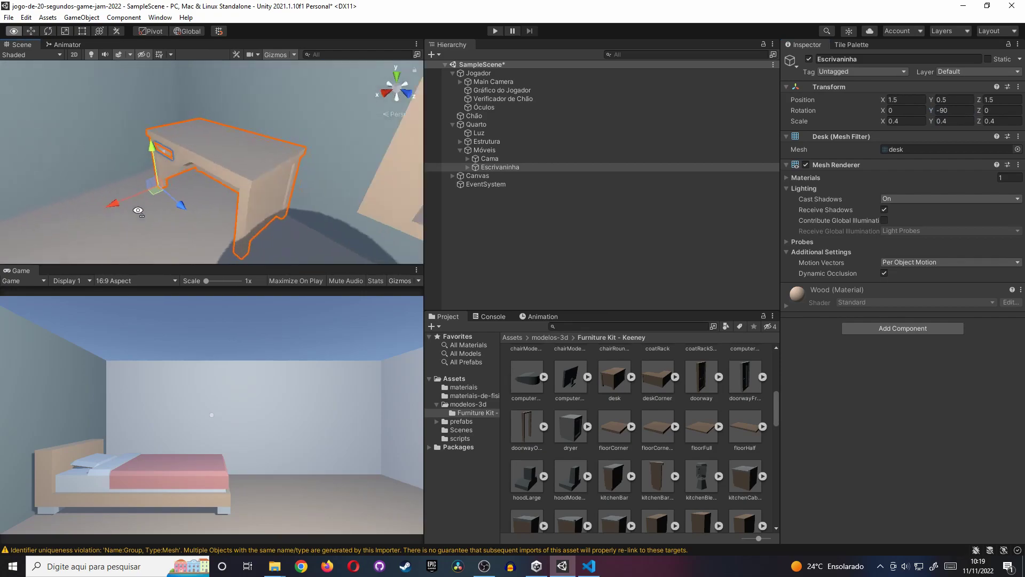
right_drag(192, 243, 496, 53)
click(359, 147)
key(ctrl+s)
- Play-test walking around the bedroom, then stop the game
click(495, 31)
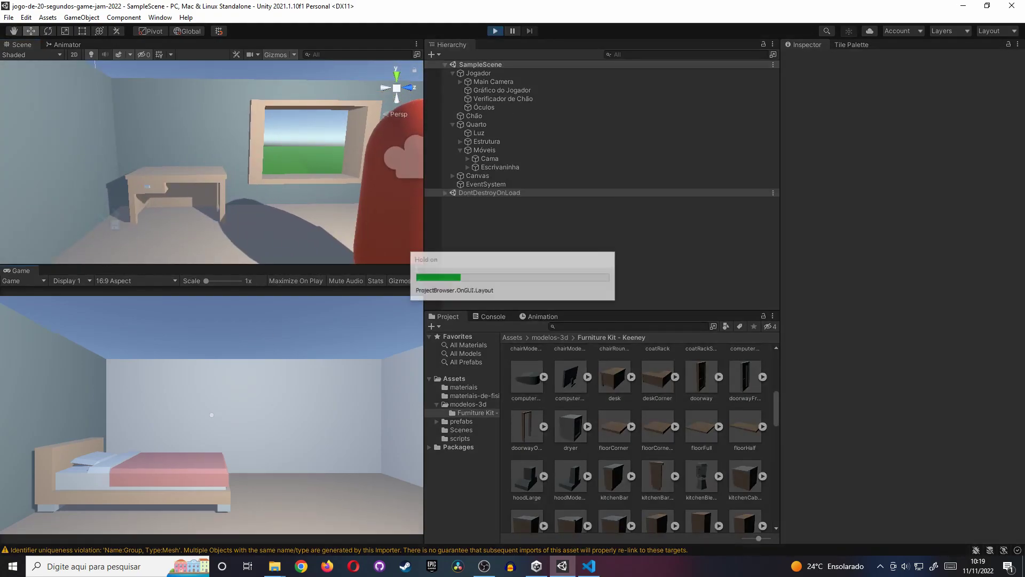
key(w)
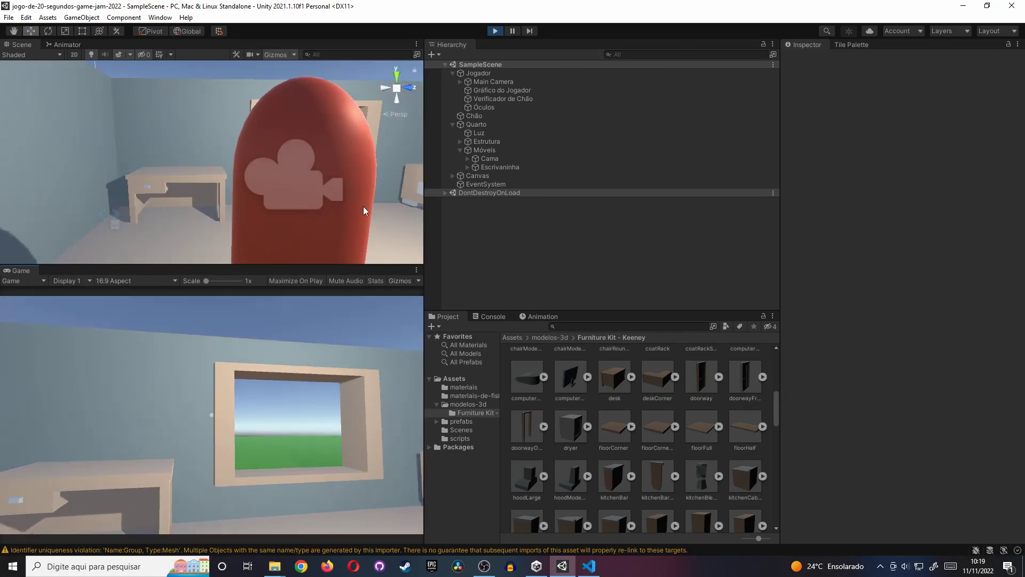
click(495, 30)
- Add computerScreen as a completely unpacked Monitor object placed above Canvas, then play
drag(490, 221, 489, 198)
text(M)
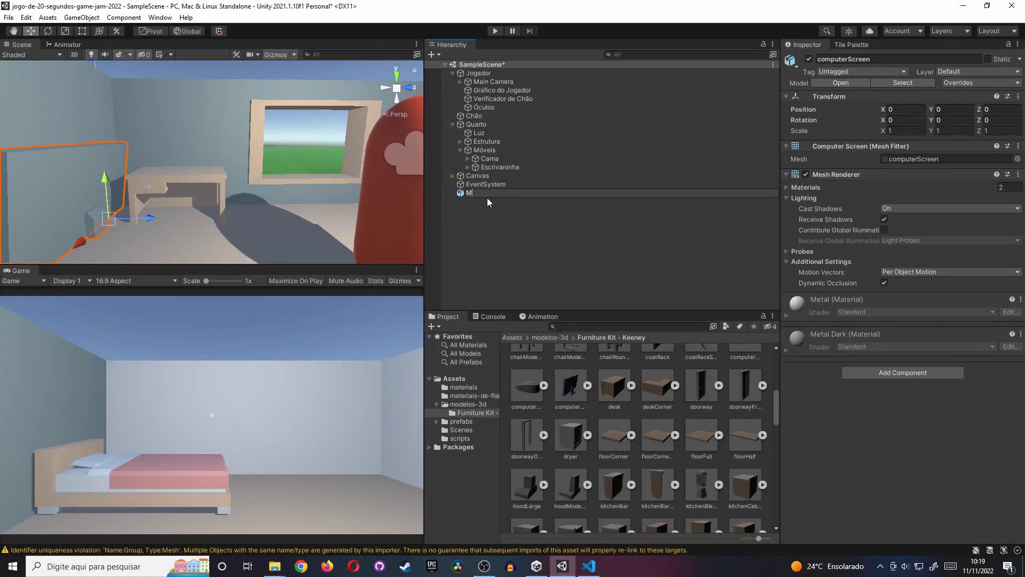
text(onitor)
key(Return)
right_click(483, 195)
mouse_move(548, 324)
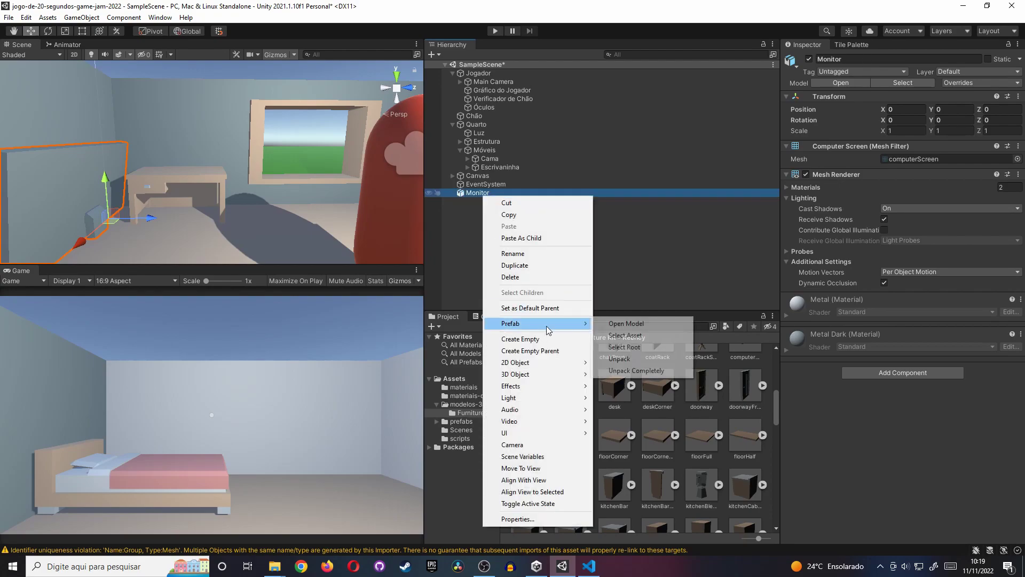
click(641, 372)
drag(481, 193, 497, 174)
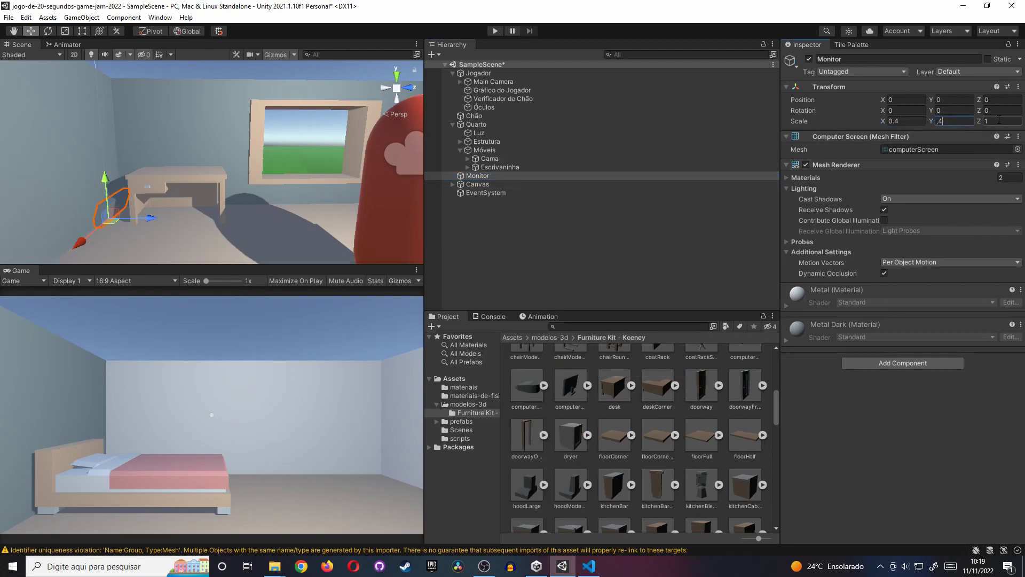
key(ctrl+p)
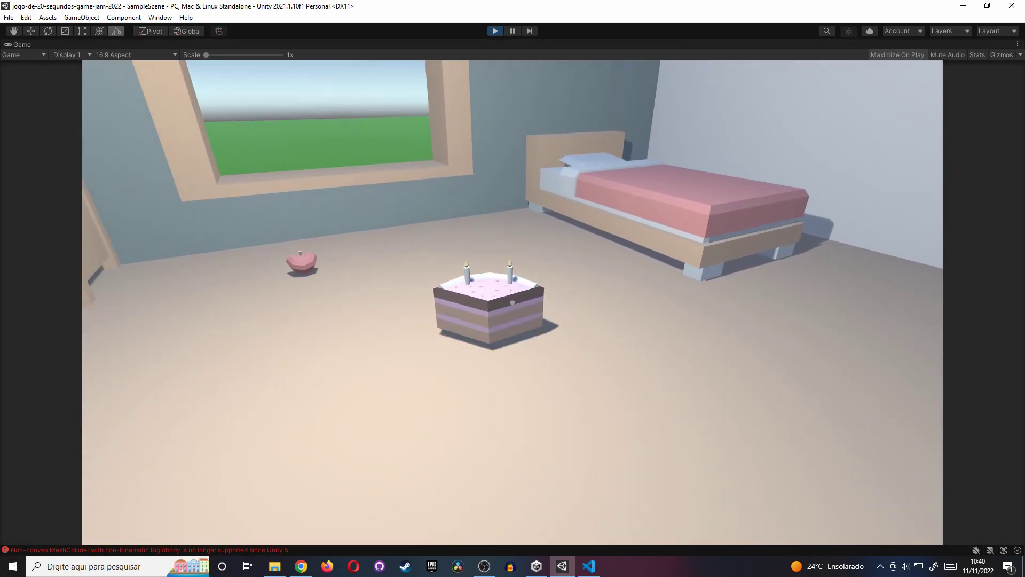
- Pick up and throw the pink cake several times, then walk over and grab it again
click(513, 303)
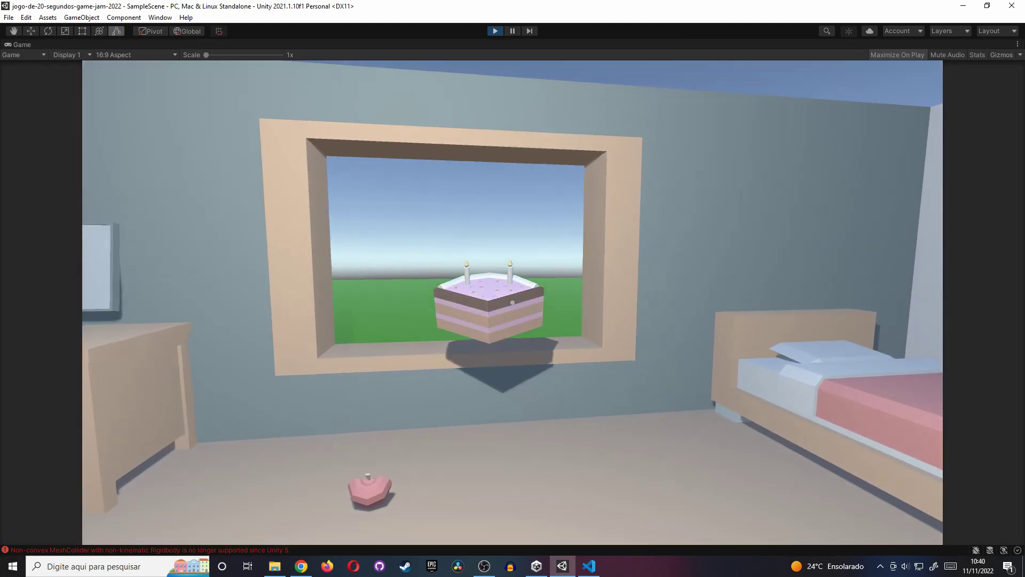
click(513, 302)
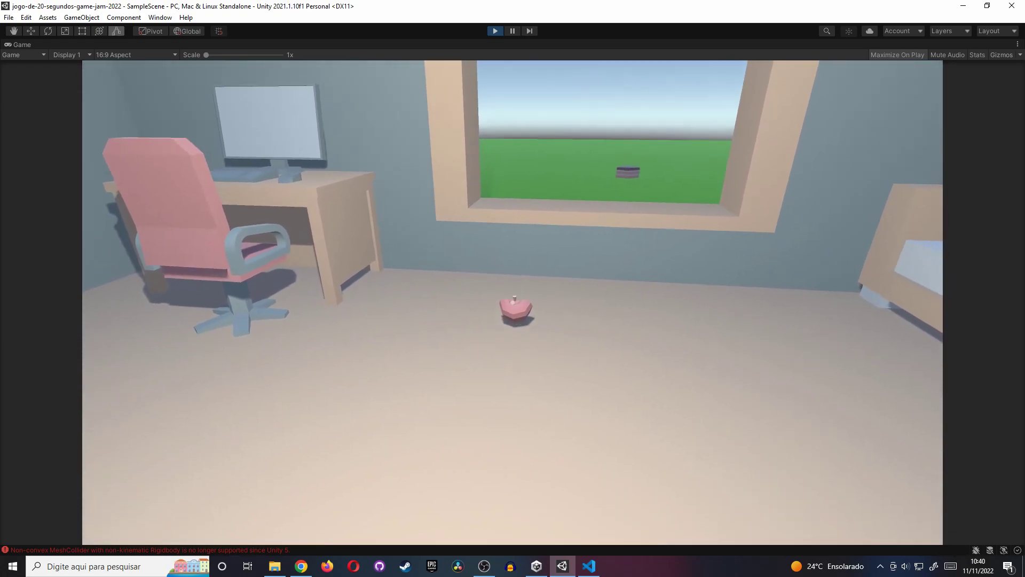
click(512, 302)
click(512, 302)
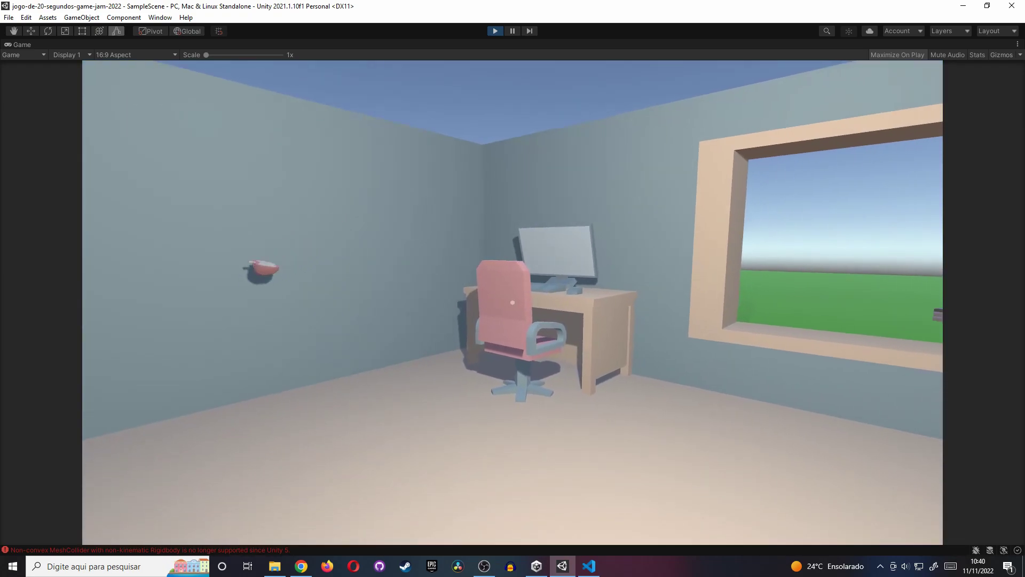
key(w)
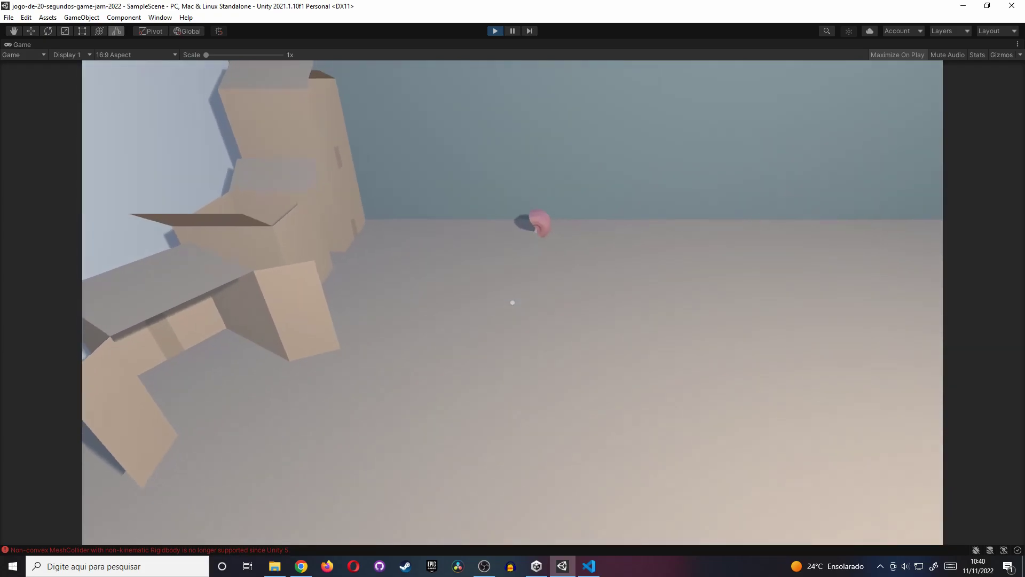
click(512, 302)
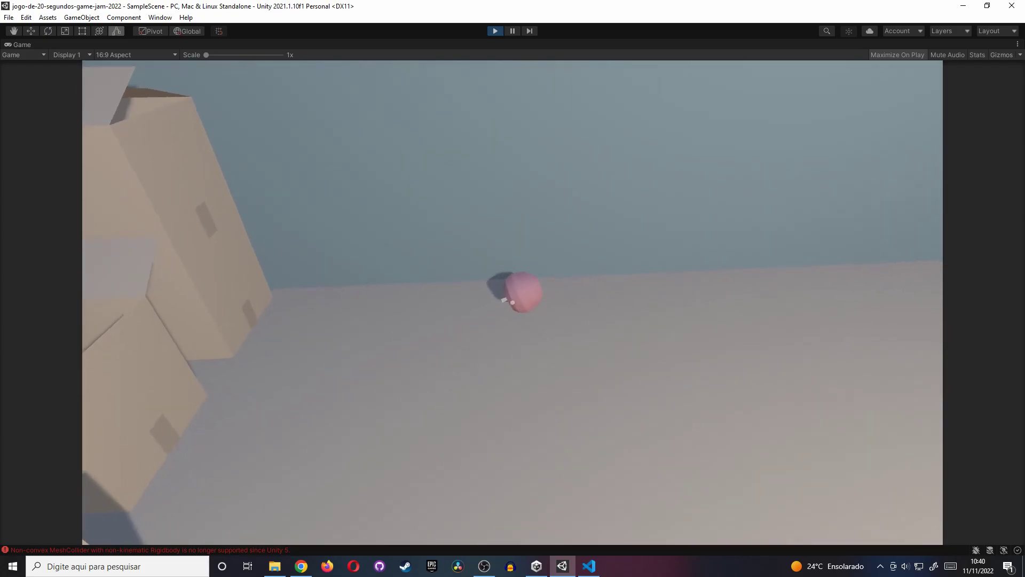
- Walk back and forth around the cake, then stop the playtest
key(s)
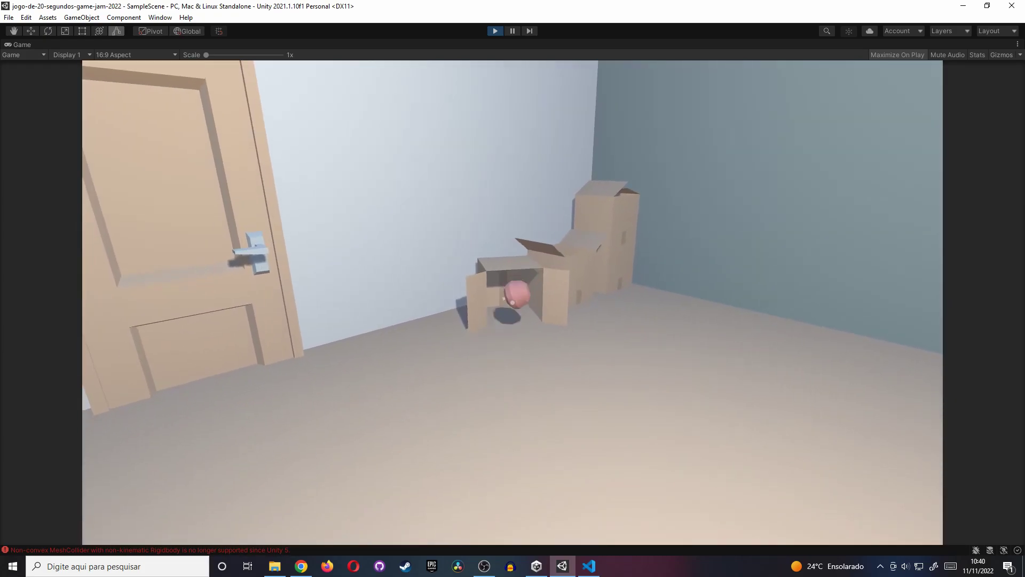
key(w)
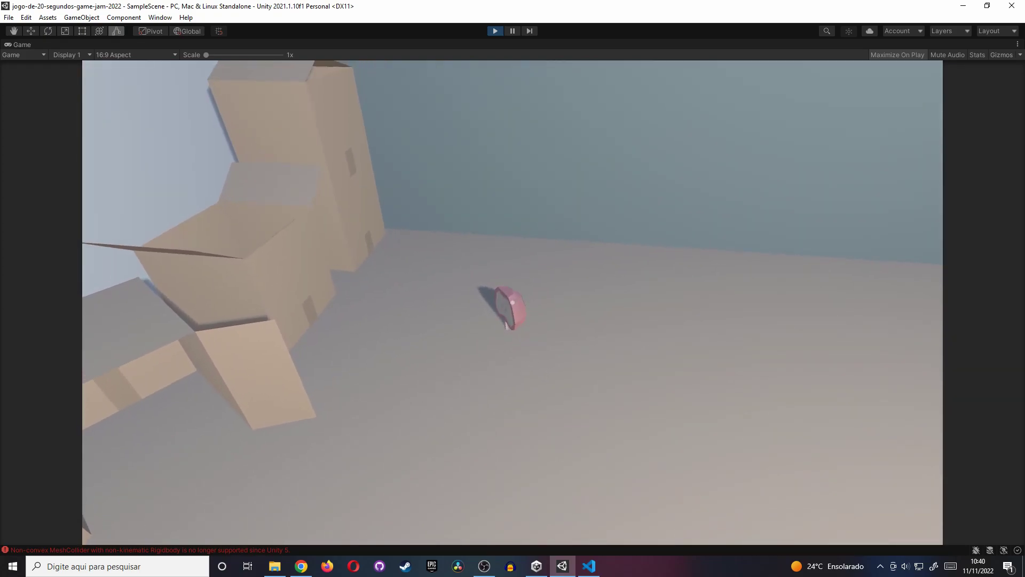
key(w)
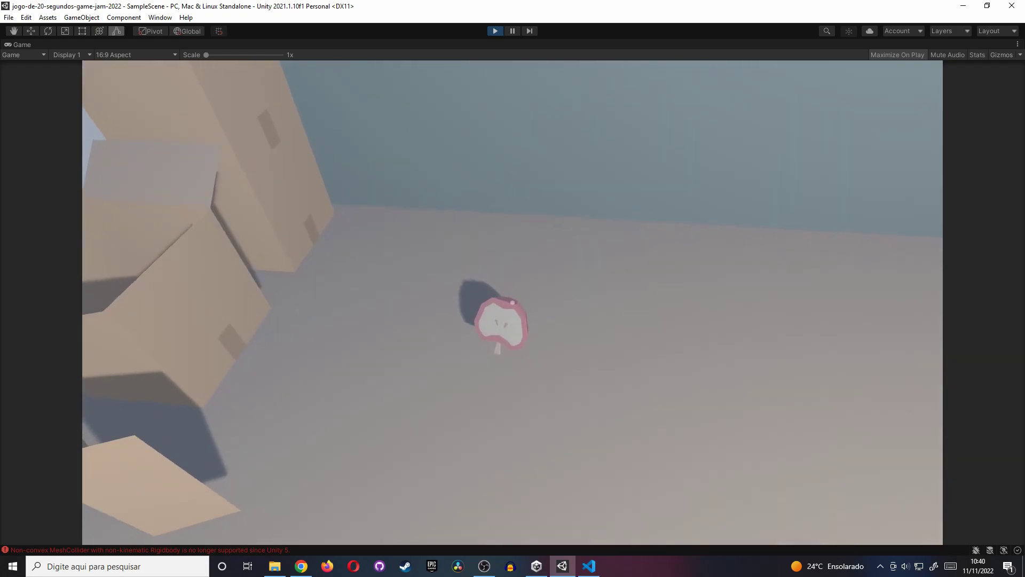
key(s)
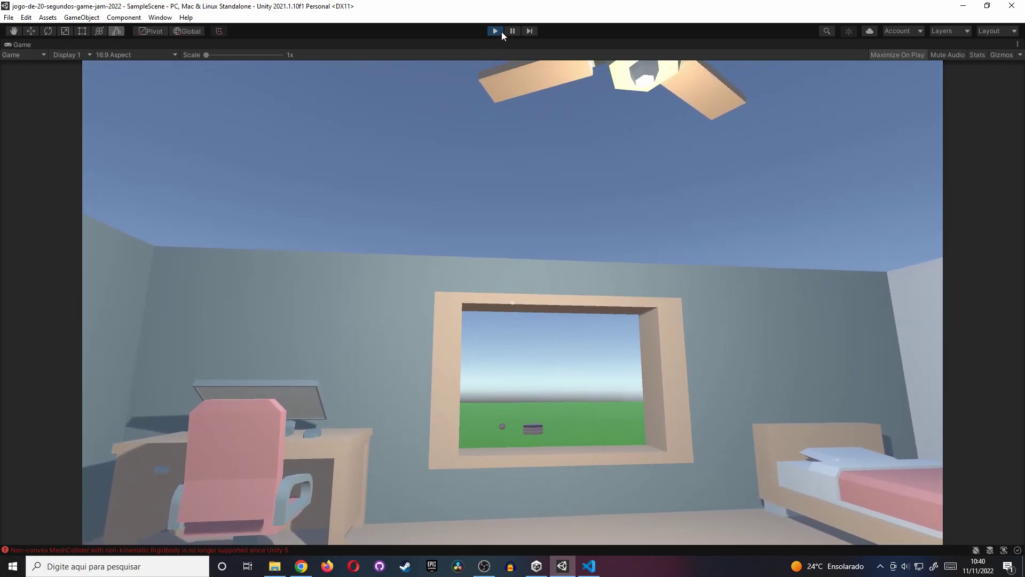
click(496, 31)
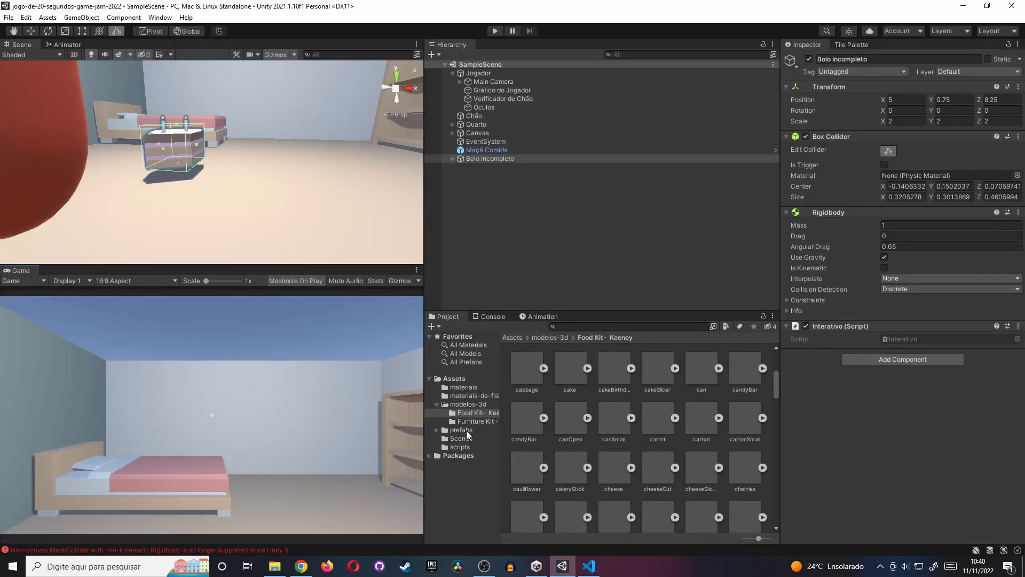
- Show the playable object prefabs and focus the view on the monitor text
click(466, 430)
click(436, 429)
click(478, 447)
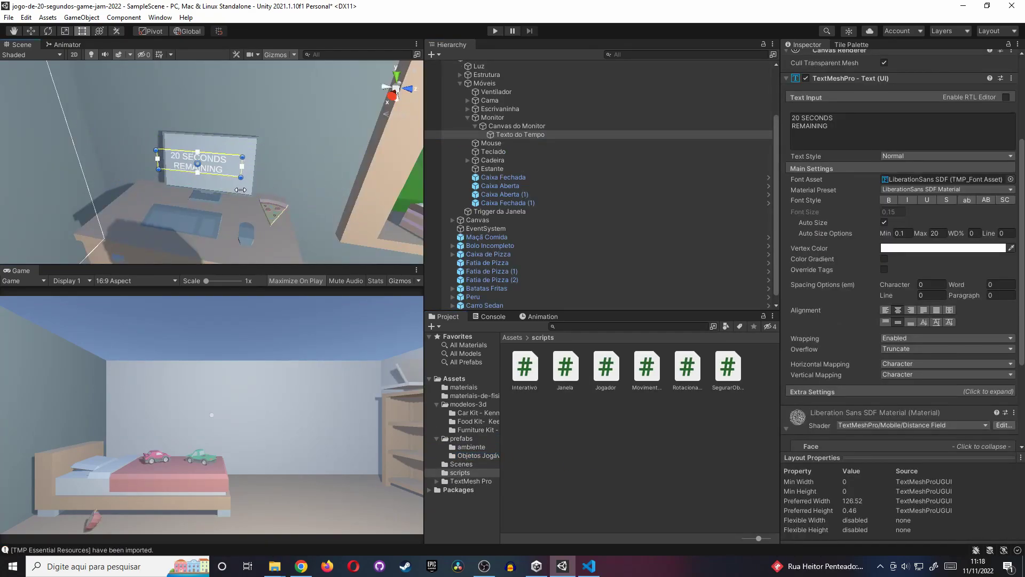
key(w)
key(f)
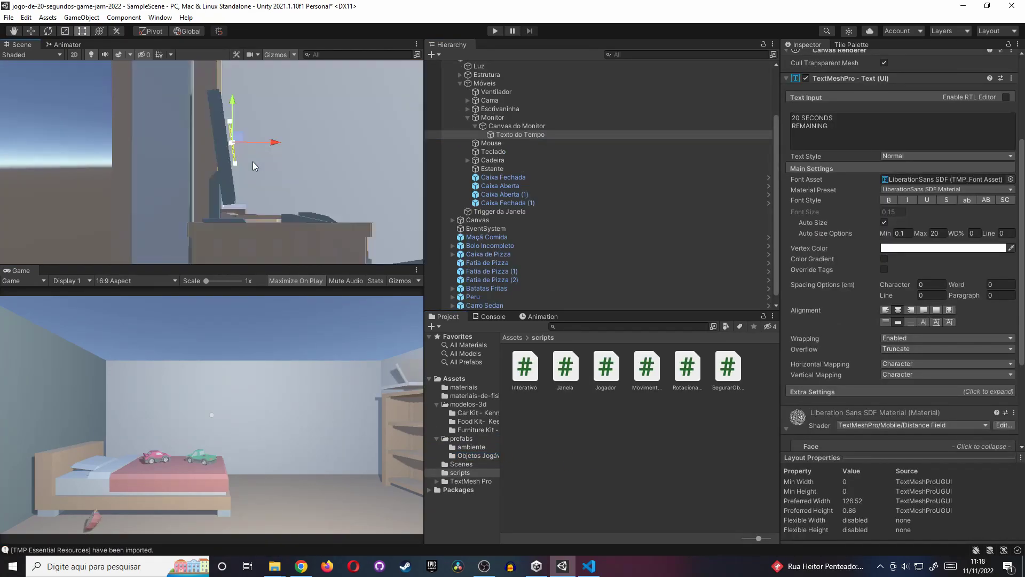
alt+drag(252, 161, 262, 170)
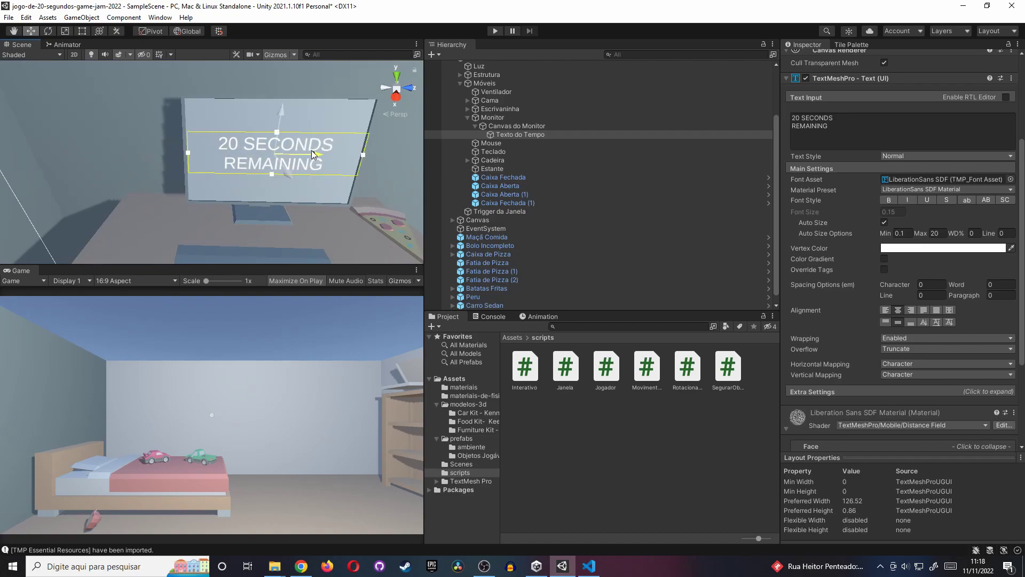
- Inspect the monitor's Texto do Tempo countdown text, deselect it, and save the scene
click(359, 169)
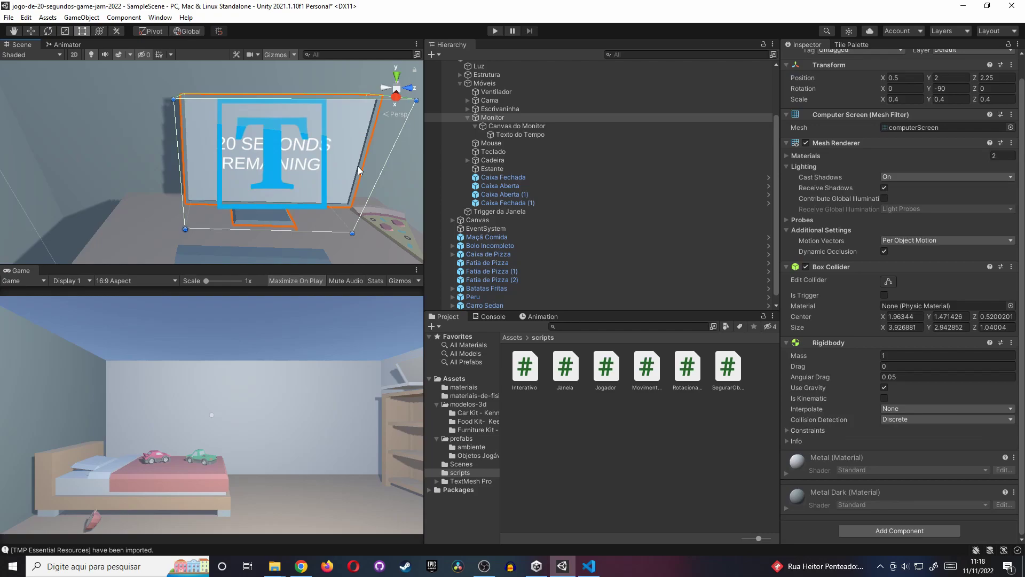
click(514, 134)
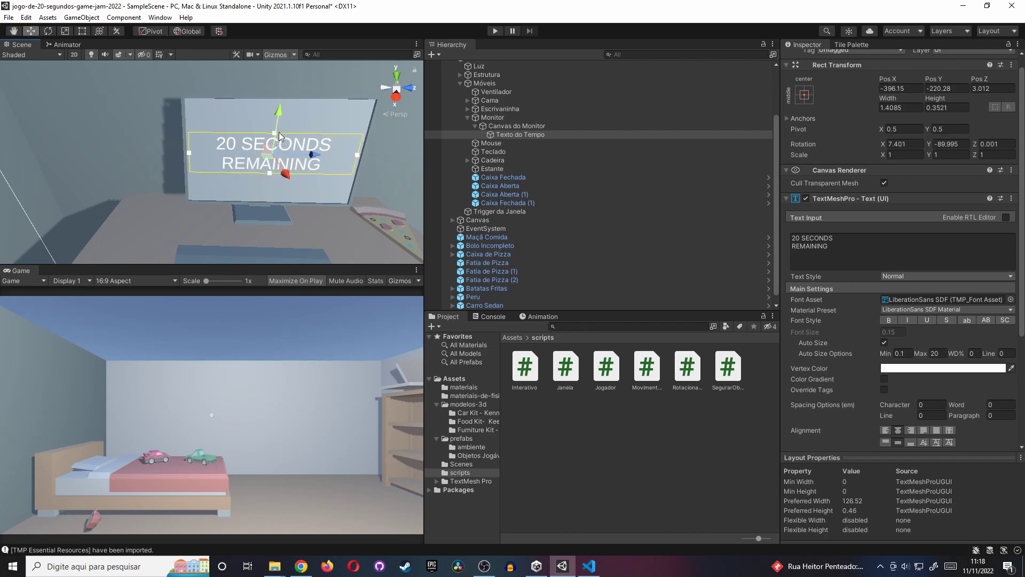
alt+drag(278, 137, 235, 205)
click(651, 461)
key(ctrl+s)
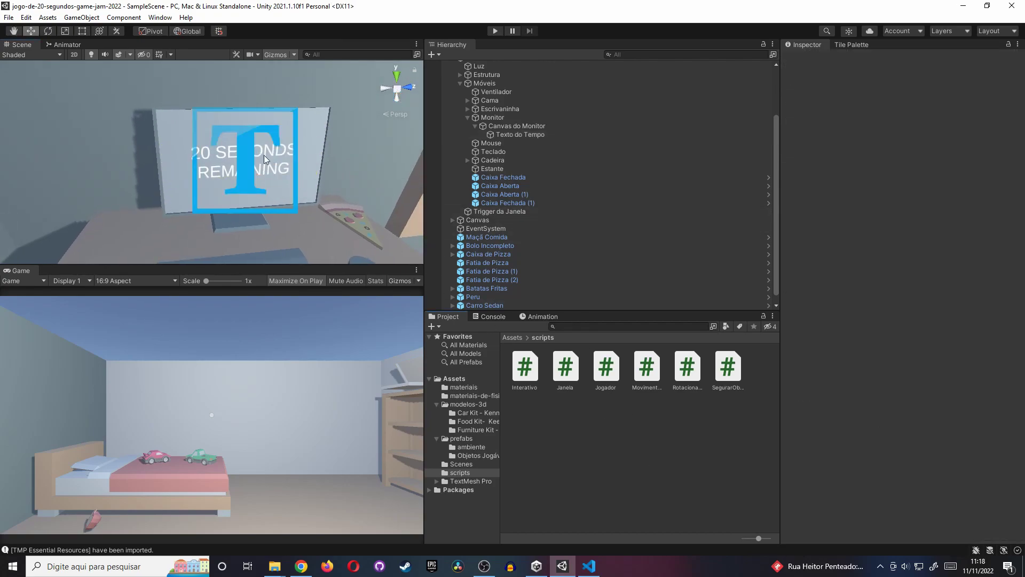
- Collapse the Monitor and Móveis groups in the Hierarchy
click(467, 117)
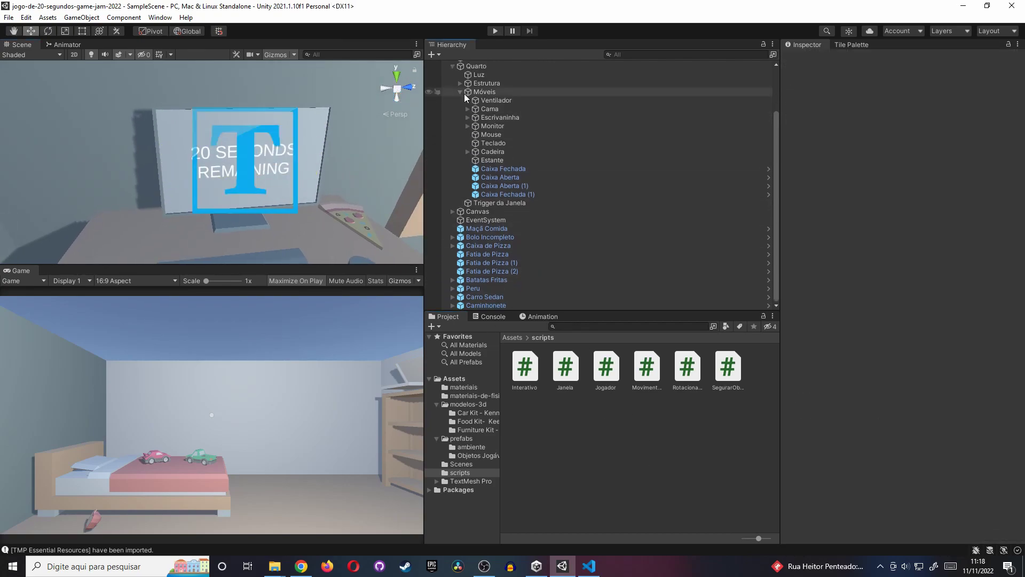
click(459, 92)
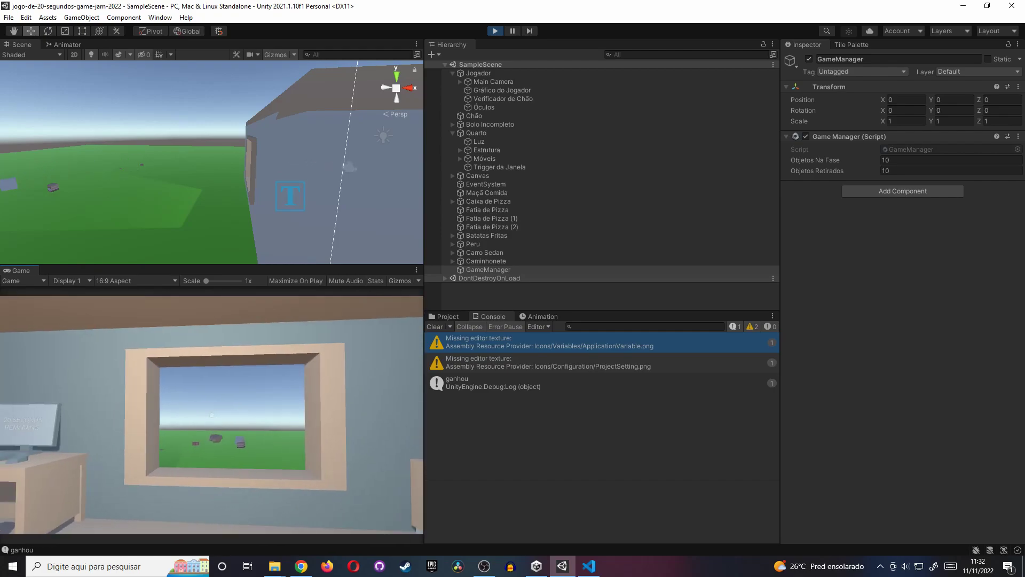
- Stop the running game, then restart it and start play from the cake title menu's play button
click(494, 33)
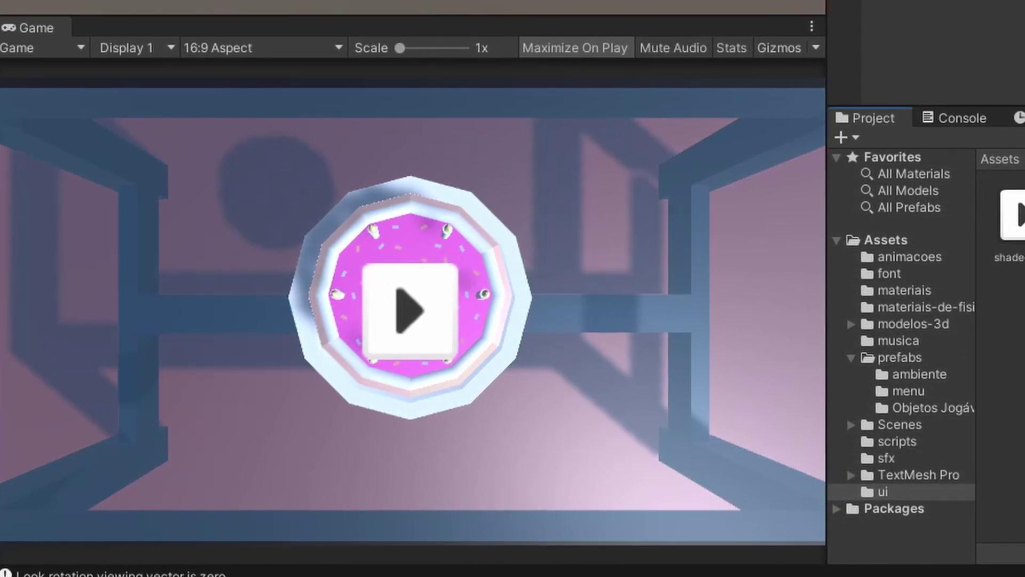
click(1020, 229)
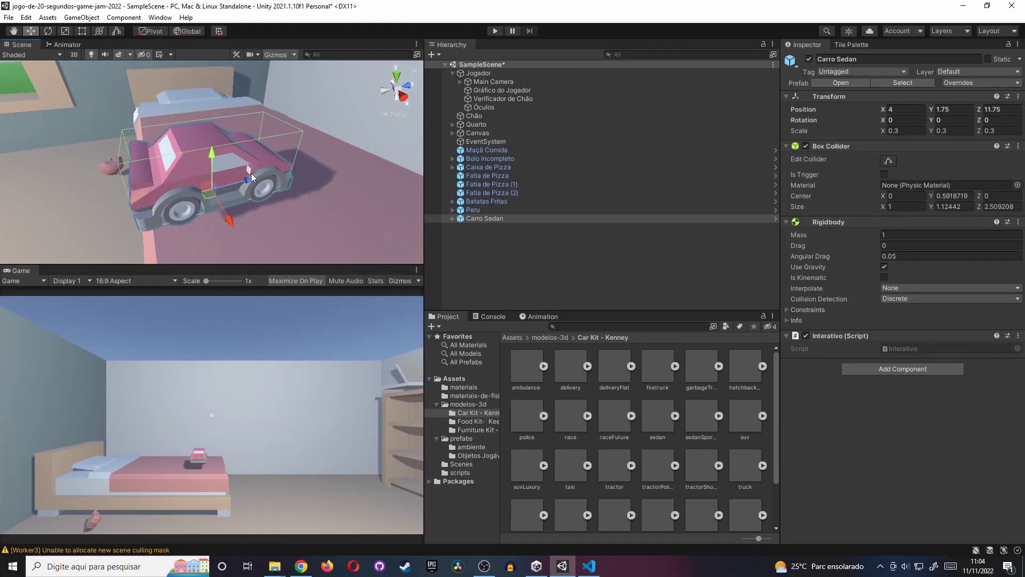
- Orbit out to view the bed and drag the Car Kit truck model into the scene
mouse_move(320, 176)
alt+mouse_down()
mouse_move(350, 187)
mouse_move(287, 165)
alt+mouse_up()
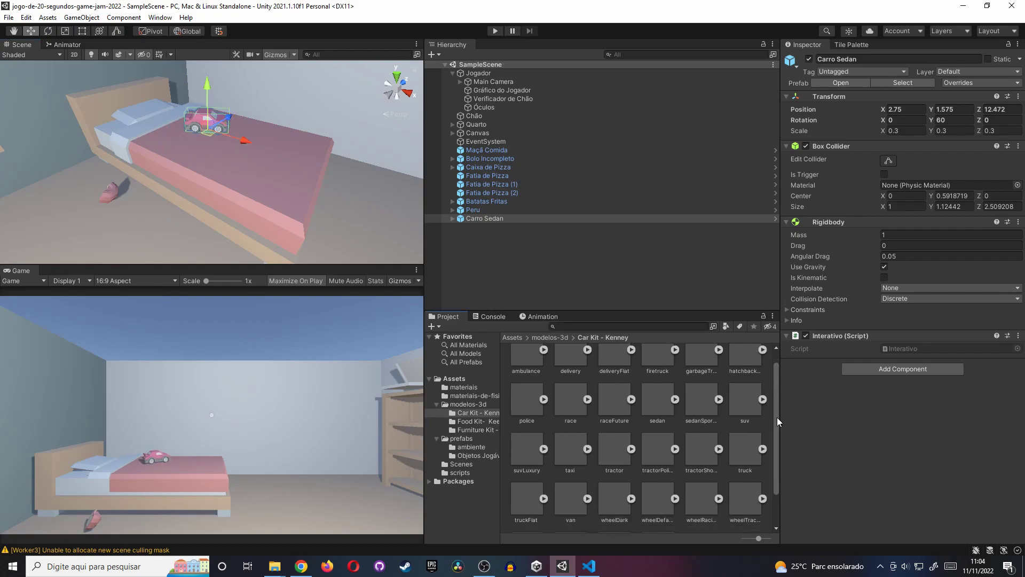
scroll(776, 417, down, 1)
drag(750, 446, 512, 274)
text(Caminh)
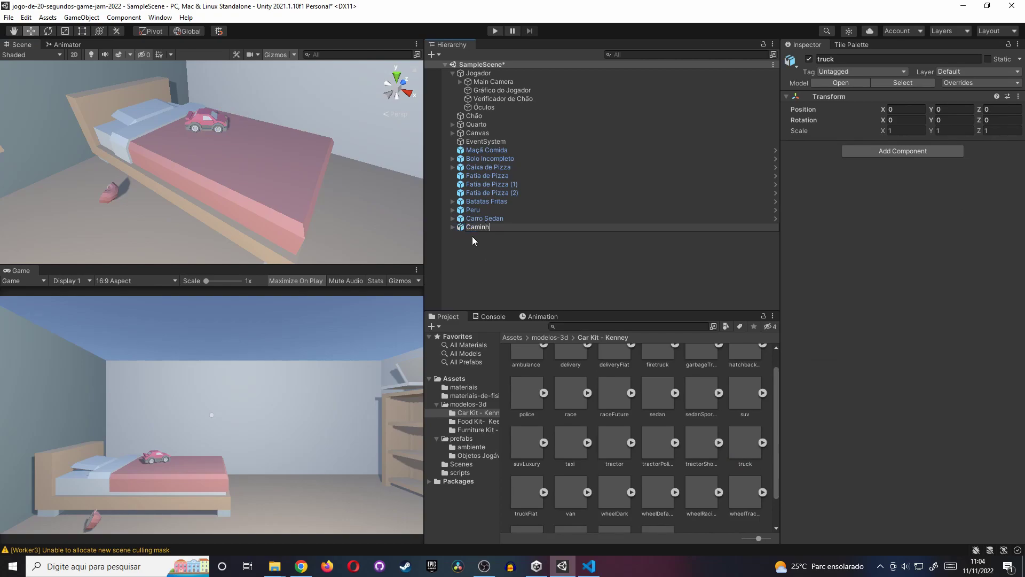
- Name the truck Caminhão and move it onto the bed beside Carro Sedan
text(ão)
key(Return)
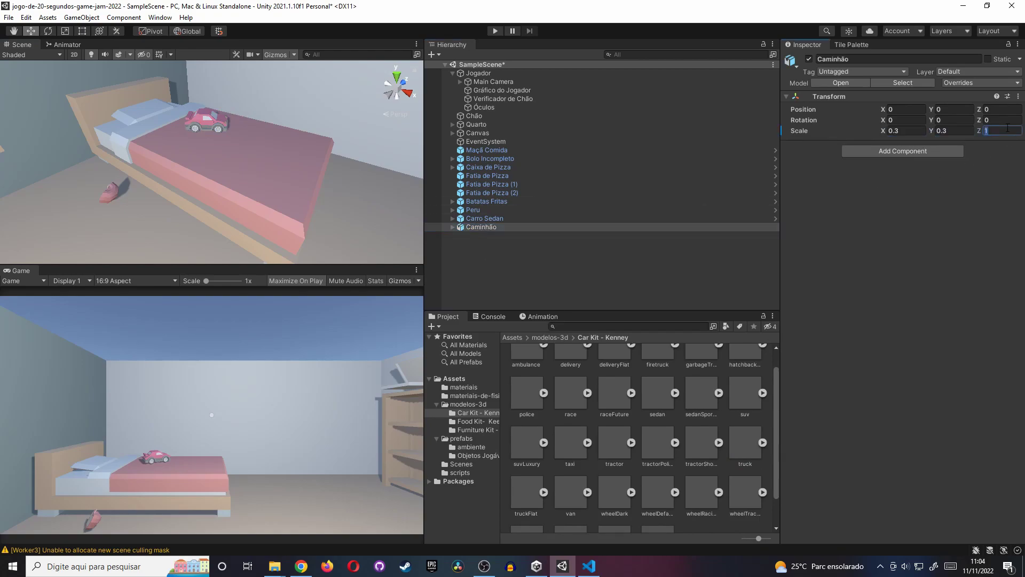
text(.3)
mouse_move(317, 214)
alt+right_down()
mouse_move(983, 213)
mouse_move(35, 261)
alt+right_up()
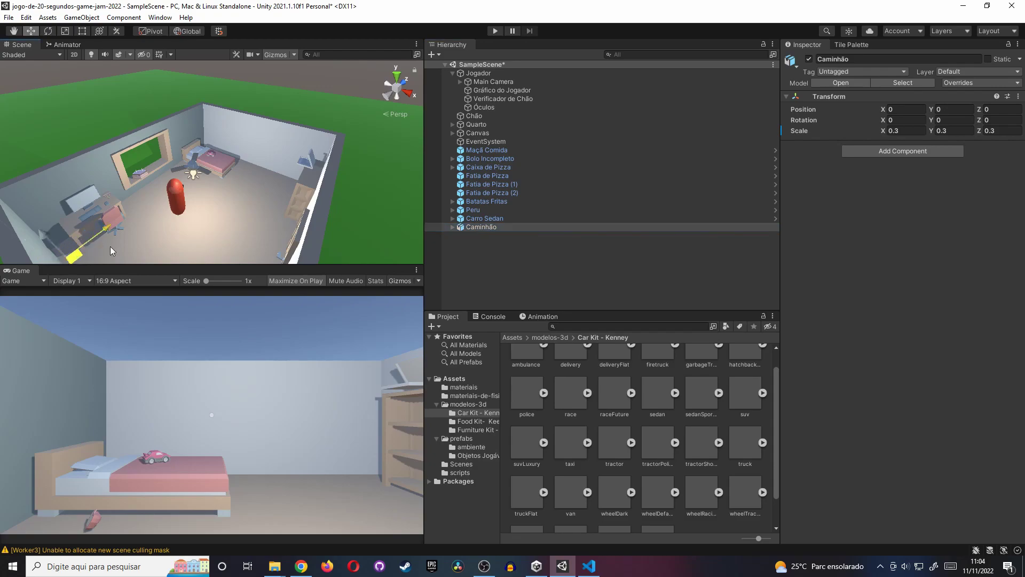
drag(227, 165, 210, 127)
key(f)
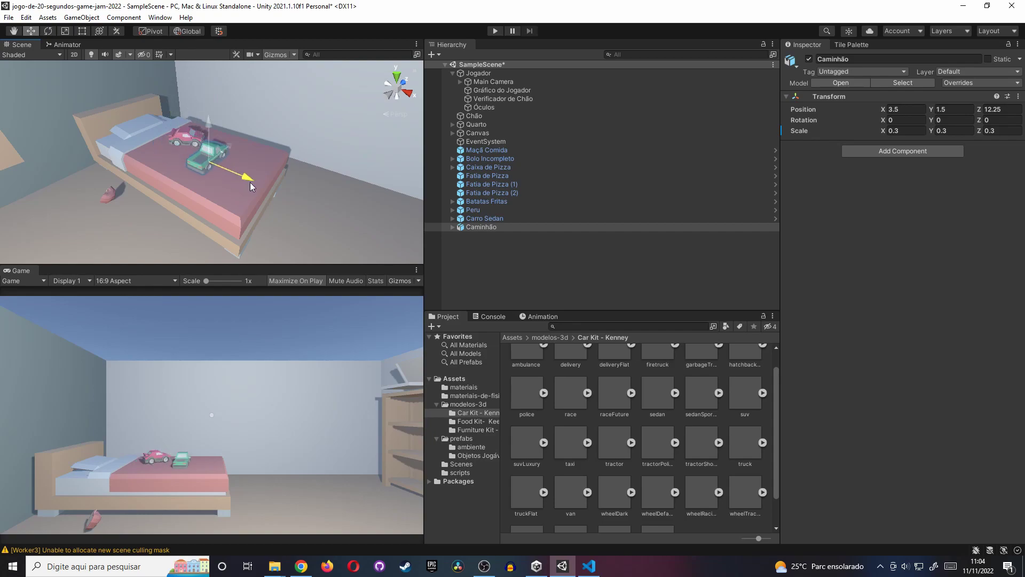
- Rename the truck to Caminhonete
alt+drag(250, 186, 231, 174)
scroll(241, 178, up, 3)
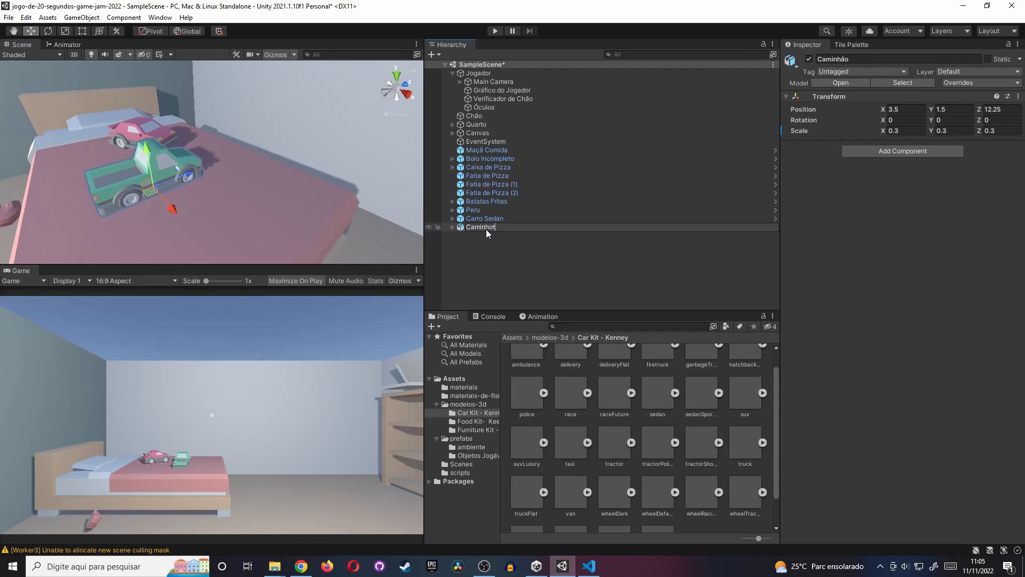
text(nete)
key(Return)
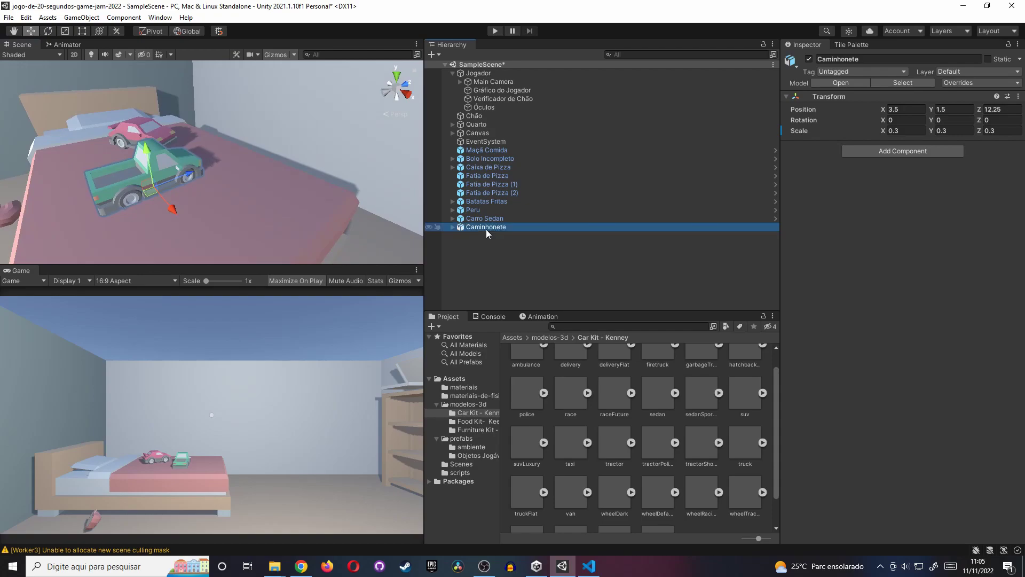
- Unpack the Caminhonete truck from its prefab
right_click(486, 229)
click(553, 336)
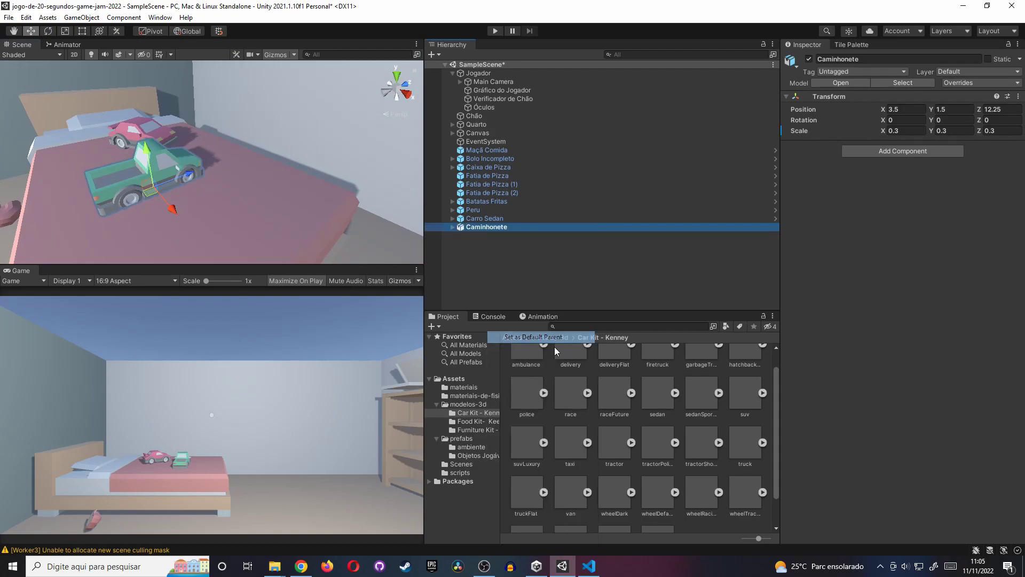
right_click(504, 230)
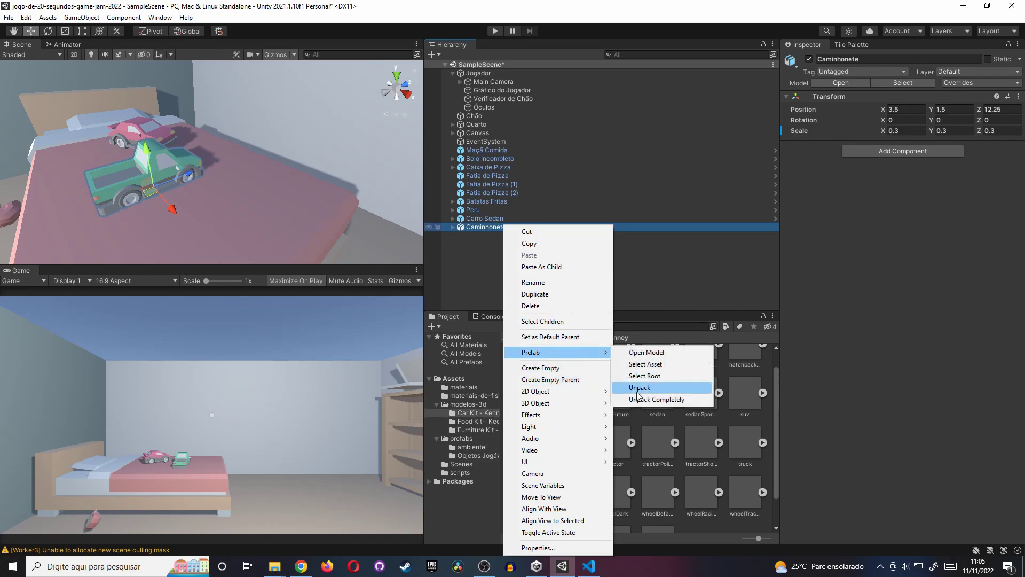
click(641, 399)
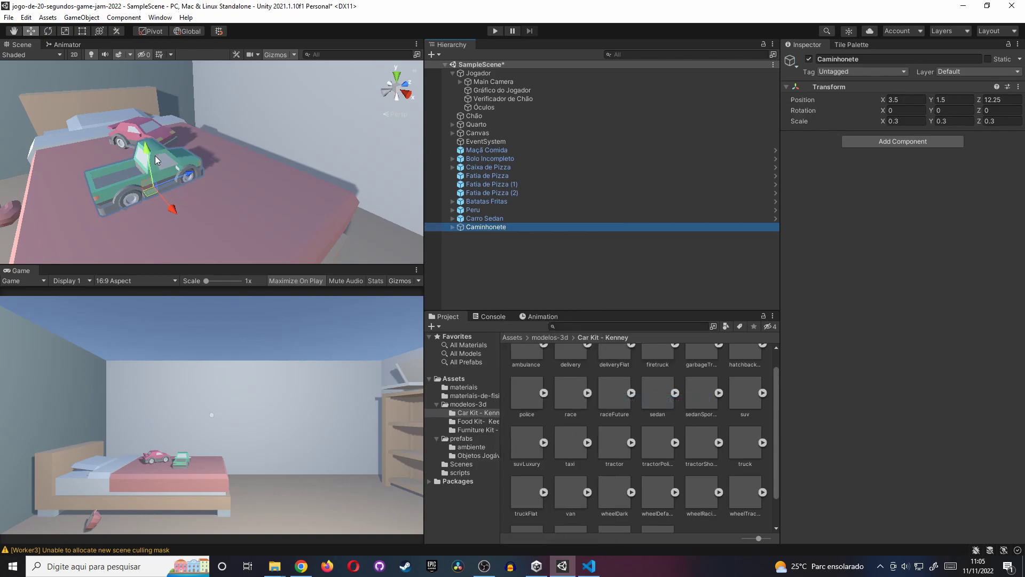
- Add a Box Collider to Caminhonete and zoom in to inspect its 1 × 1 × 1 size
click(871, 139)
text(coll)
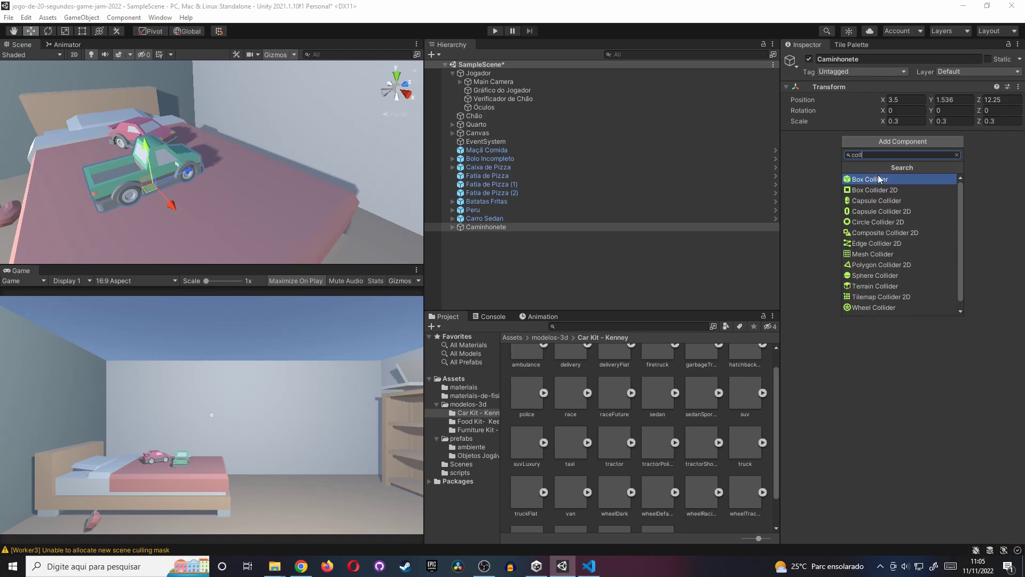
click(880, 179)
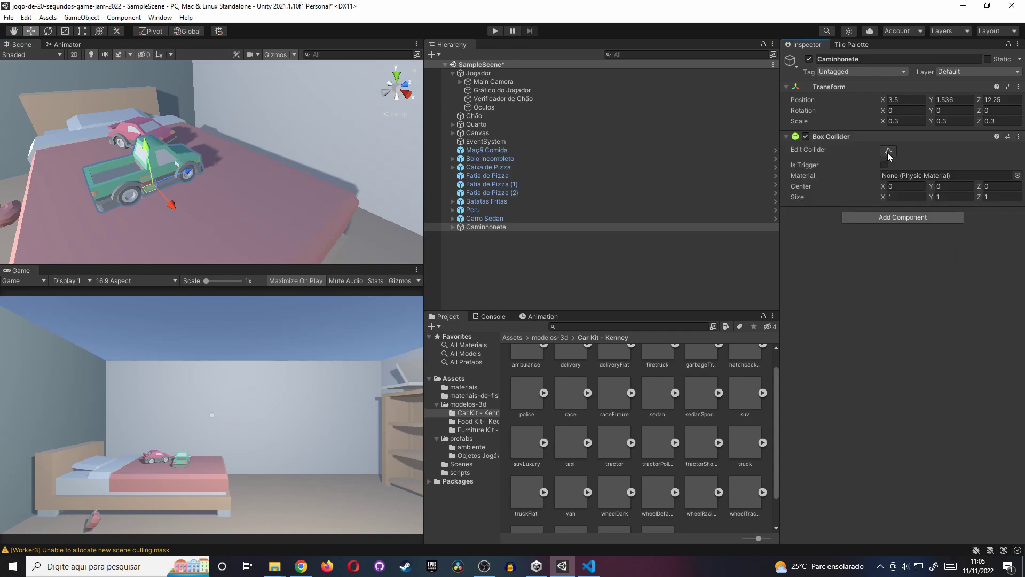
scroll(159, 201, up, 3)
scroll(210, 222, up, 2)
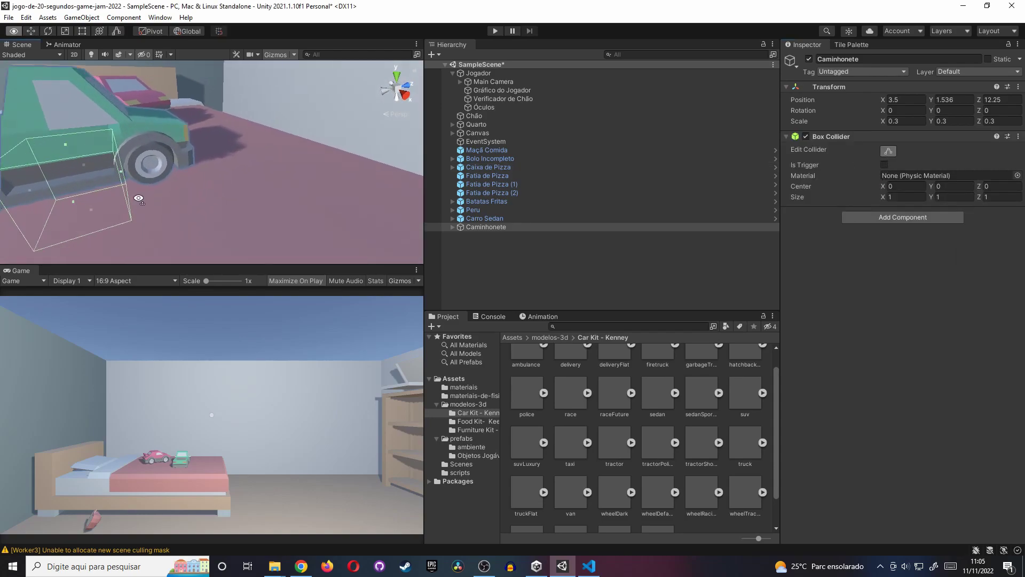
scroll(77, 220, up, 2)
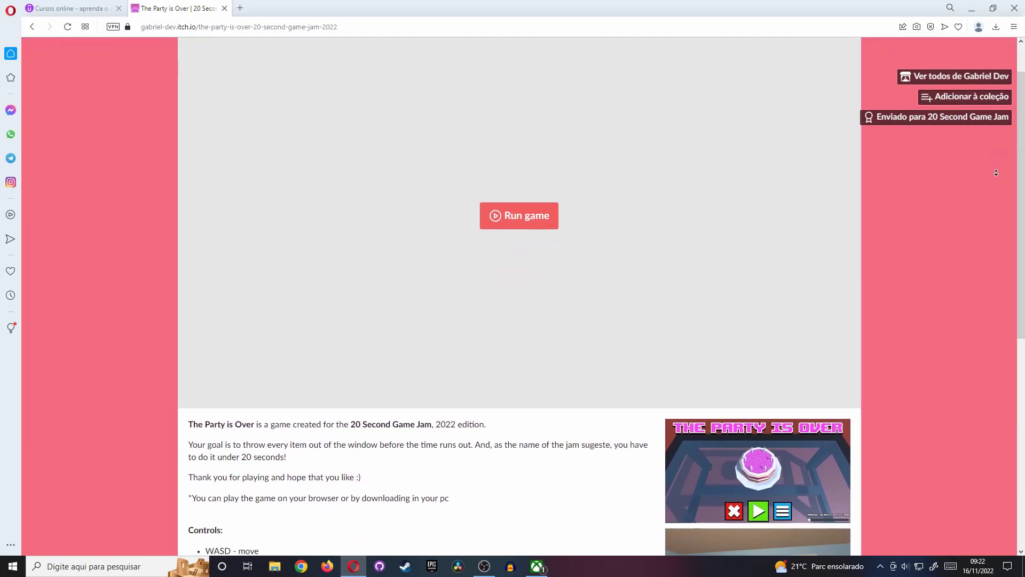
- Scroll to the WebGL player on the itch.io page and start a round of The Party is Over
scroll(996, 172, down, 2)
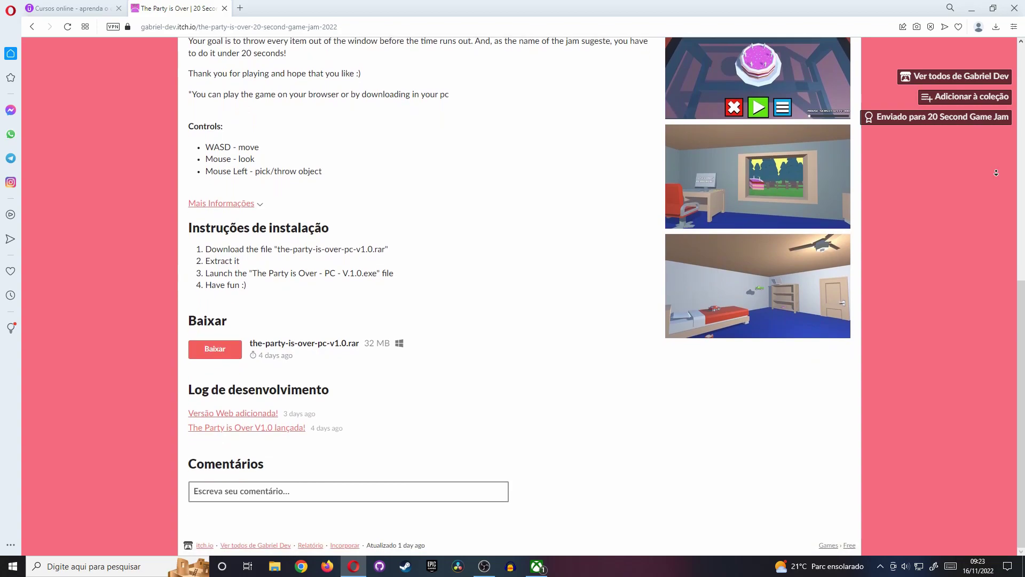
scroll(519, 268, up, 9)
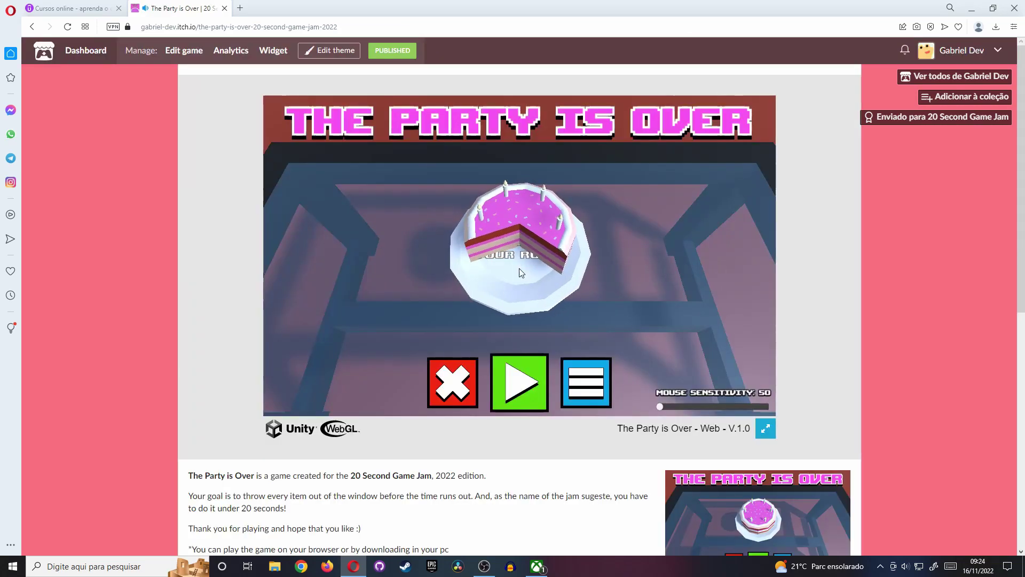
click(514, 365)
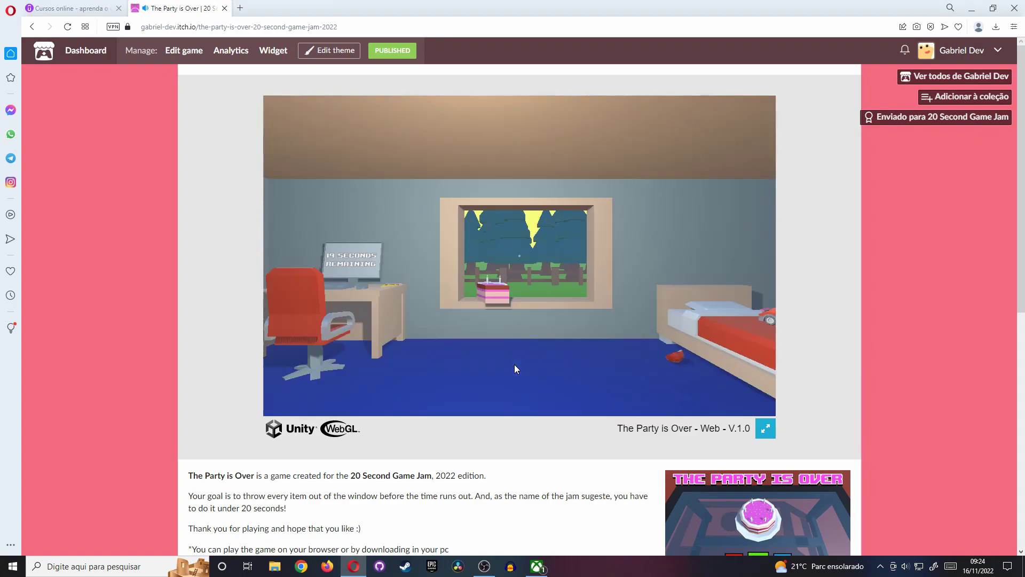
- Throw the red toy car and the fries out the window, then restart the round
key(w)
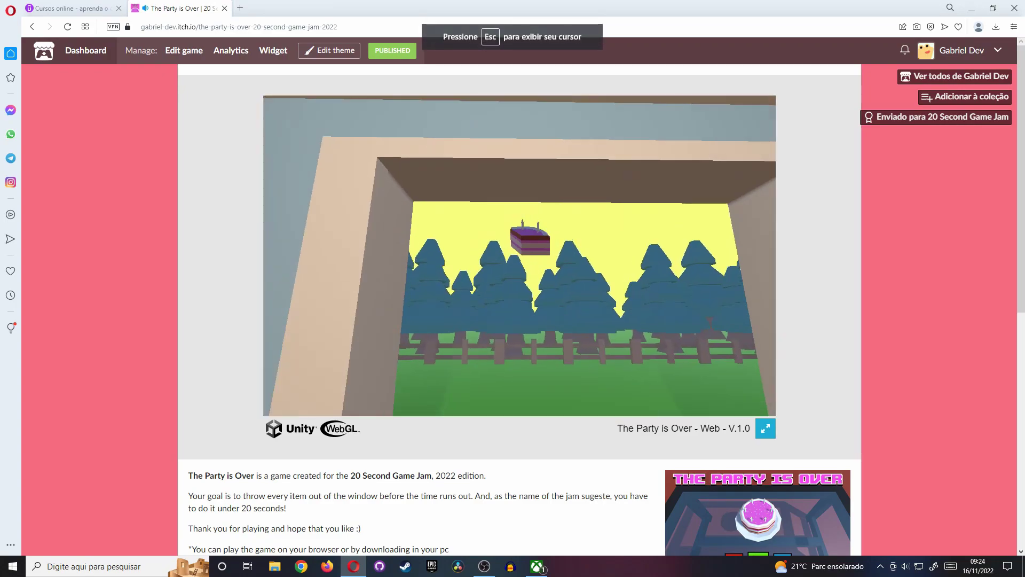
click(520, 255)
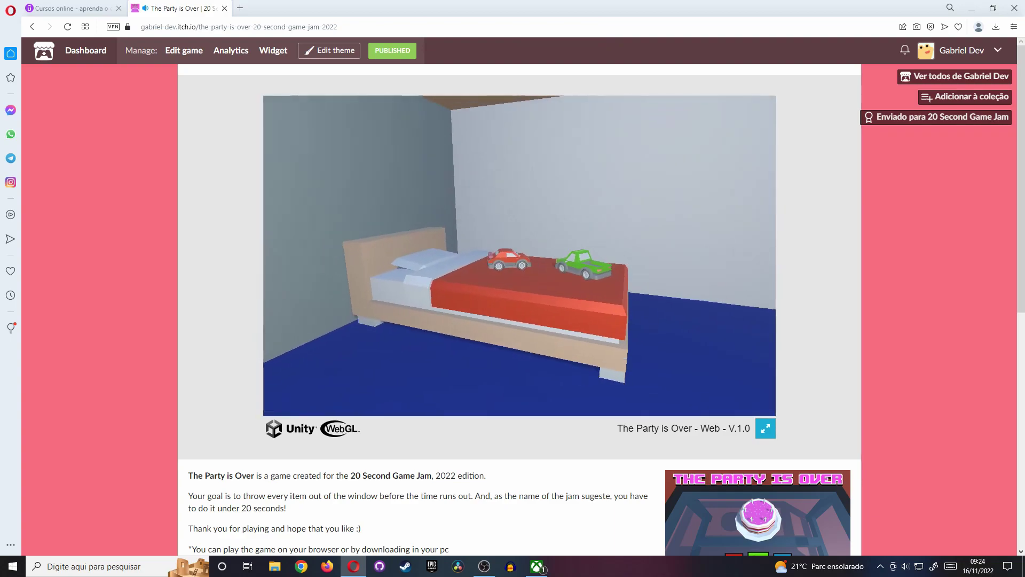
click(520, 256)
click(520, 255)
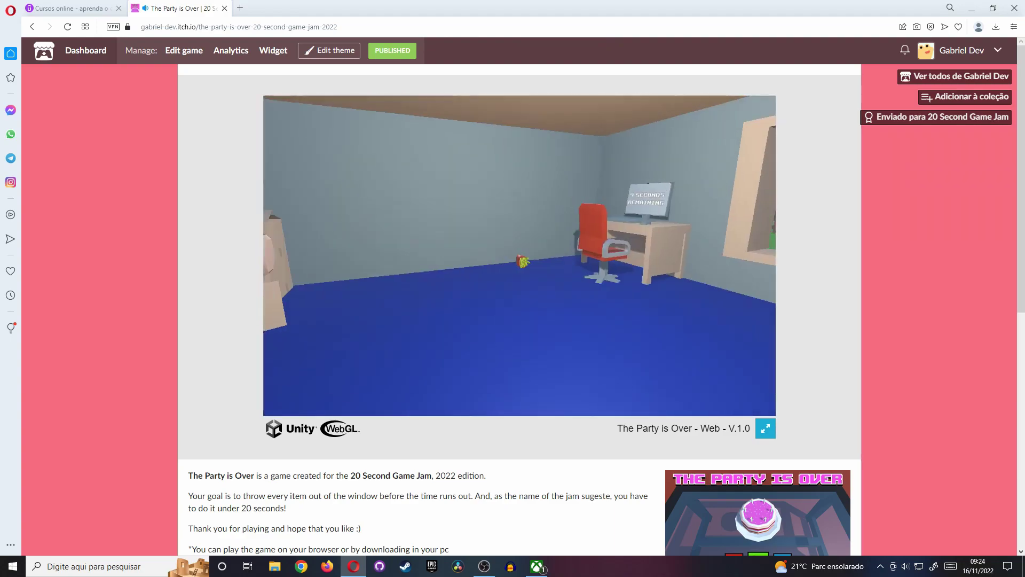
click(520, 255)
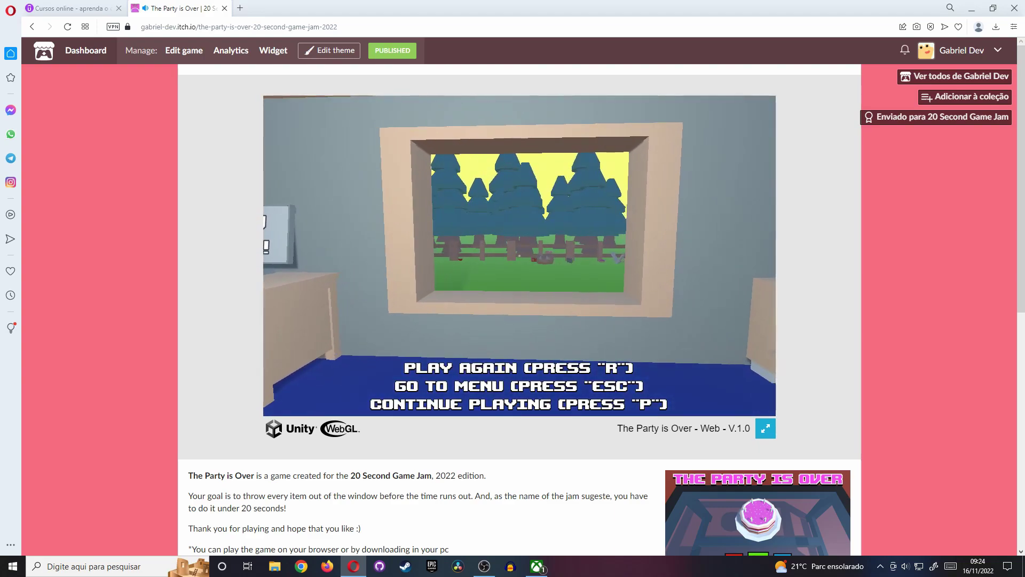
key(r)
key(alt+Tab)
- Resize Caminhonete's Box Collider to 1 × 1.282621 × 2.900252, Center Y 0.6608142, enclosing the truck
key(super+Up)
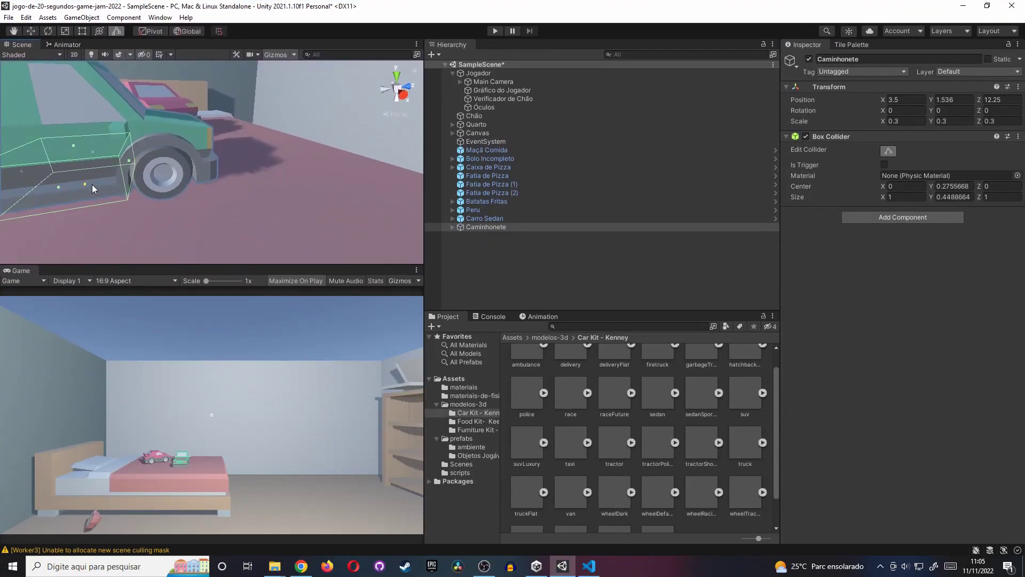
scroll(94, 185, down, 3)
drag(102, 187, 110, 116)
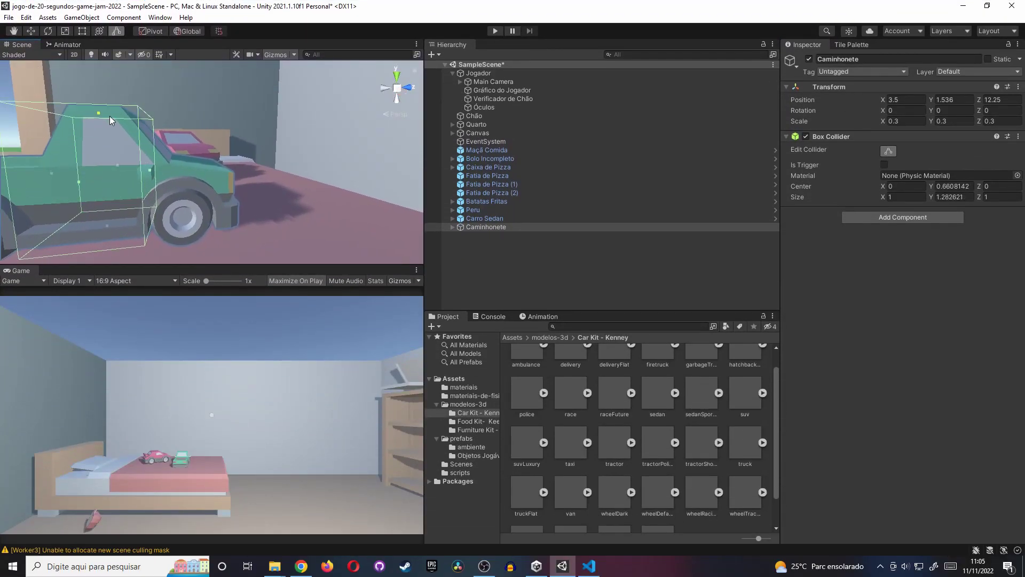
drag(229, 169, 229, 169)
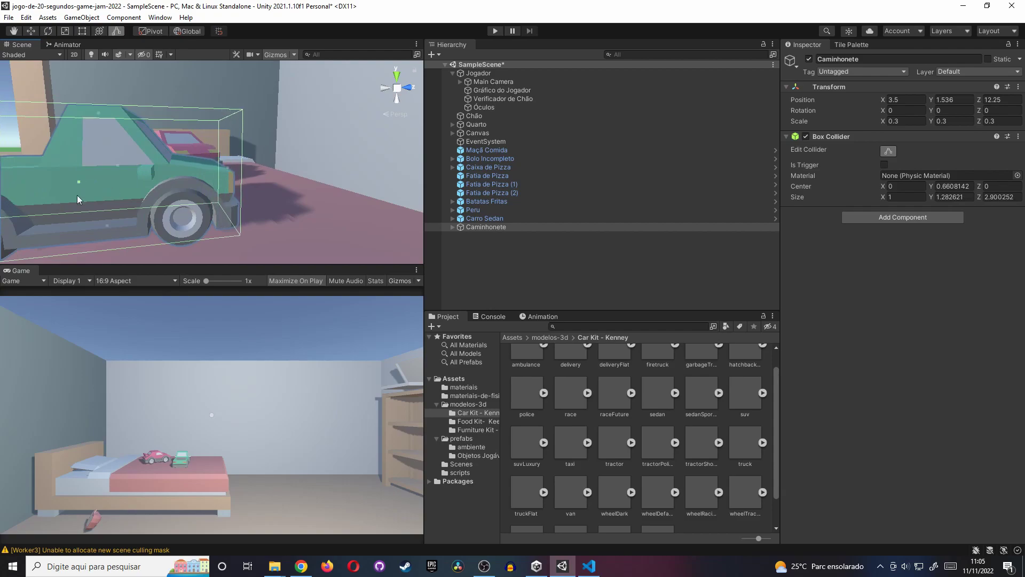
key(f)
alt+drag(278, 203, 238, 199)
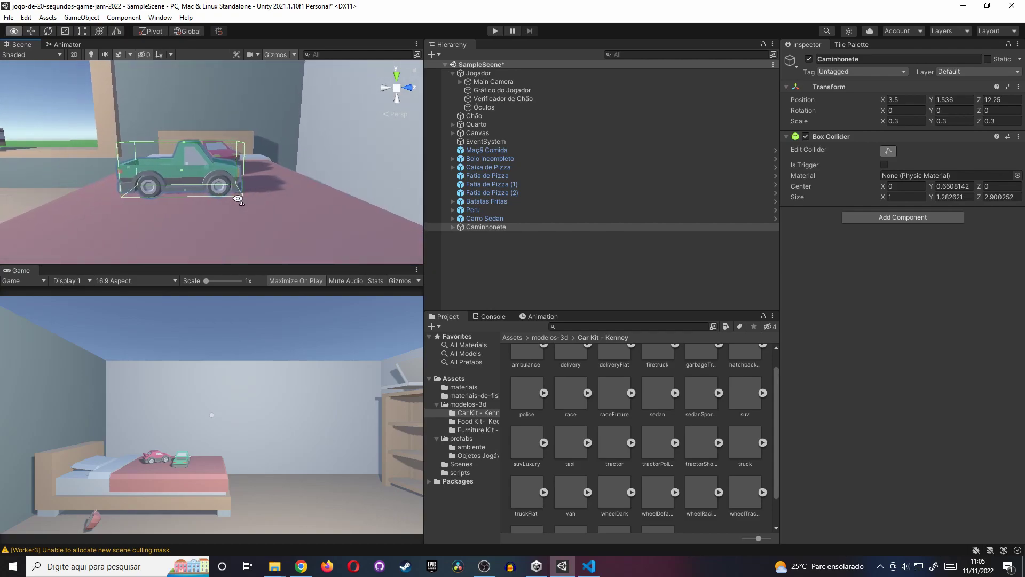
- Add a Rigidbody and the Interativo script to Caminhonete
click(872, 219)
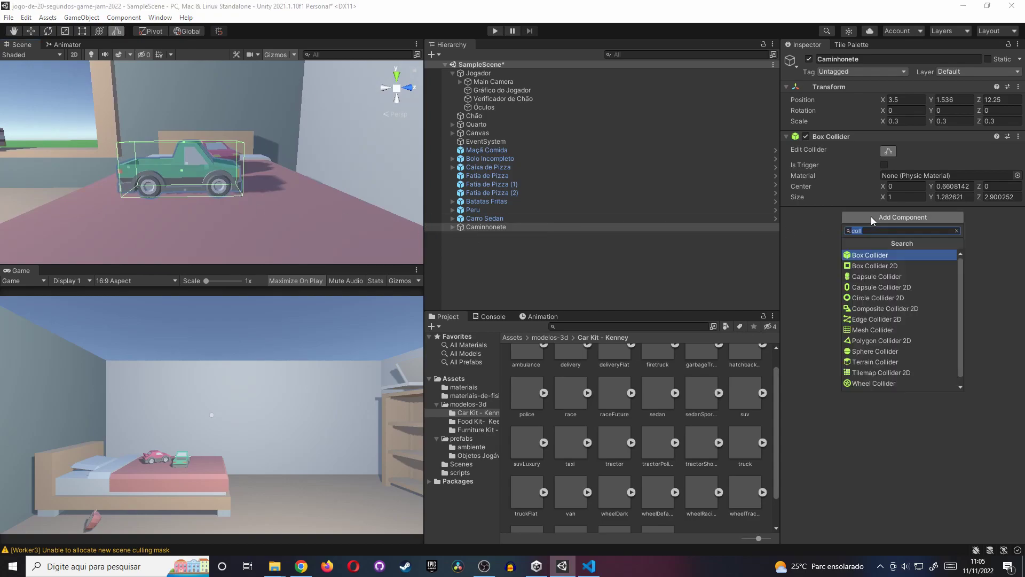
text(rigid)
click(875, 258)
click(892, 331)
text(in)
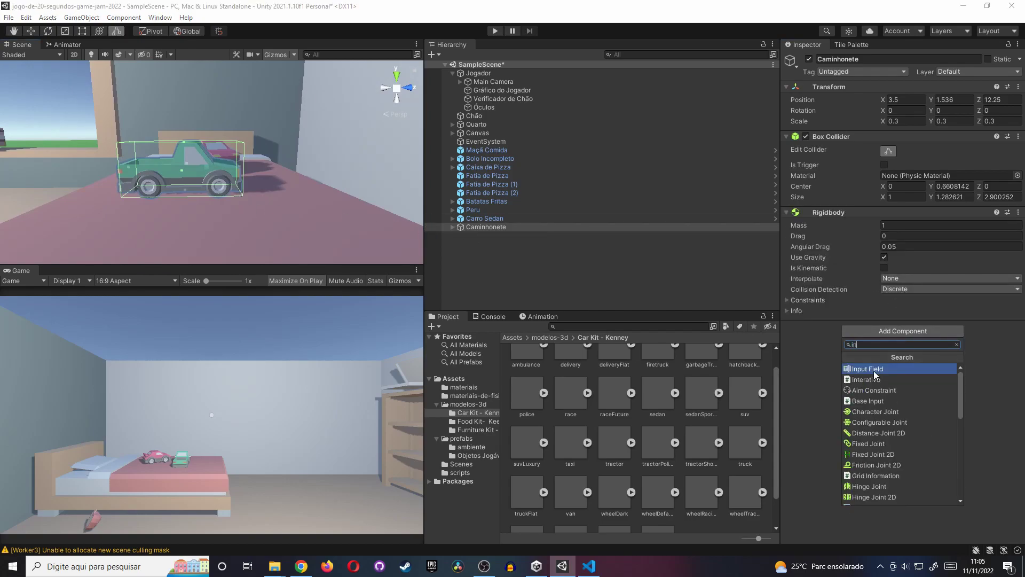
click(874, 371)
key(ctrl+z)
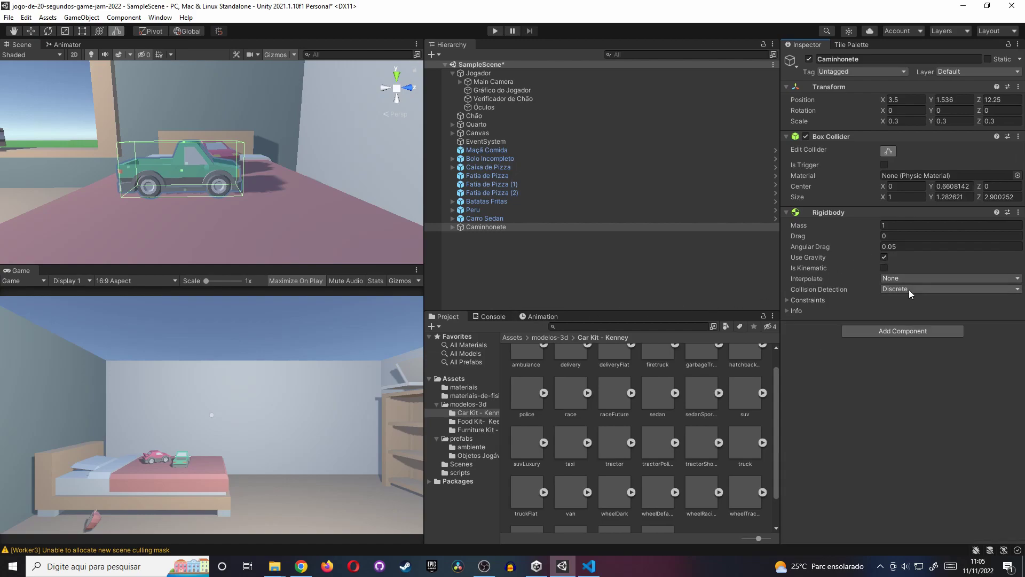
click(900, 331)
text(in)
click(875, 380)
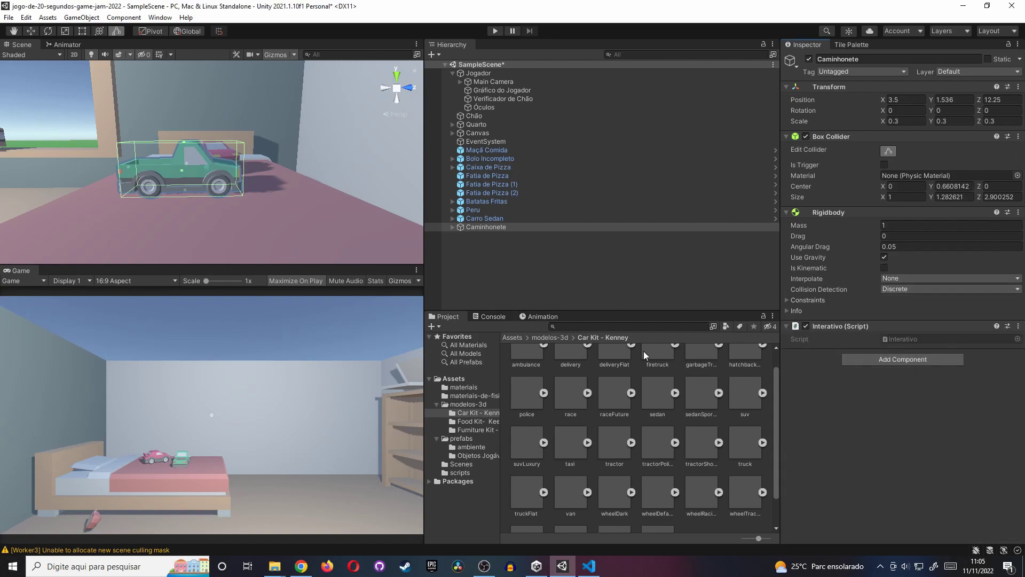
- Save Caminhonete as a prefab in Objetos Jogáveis and rotate it -60° on Y
click(474, 455)
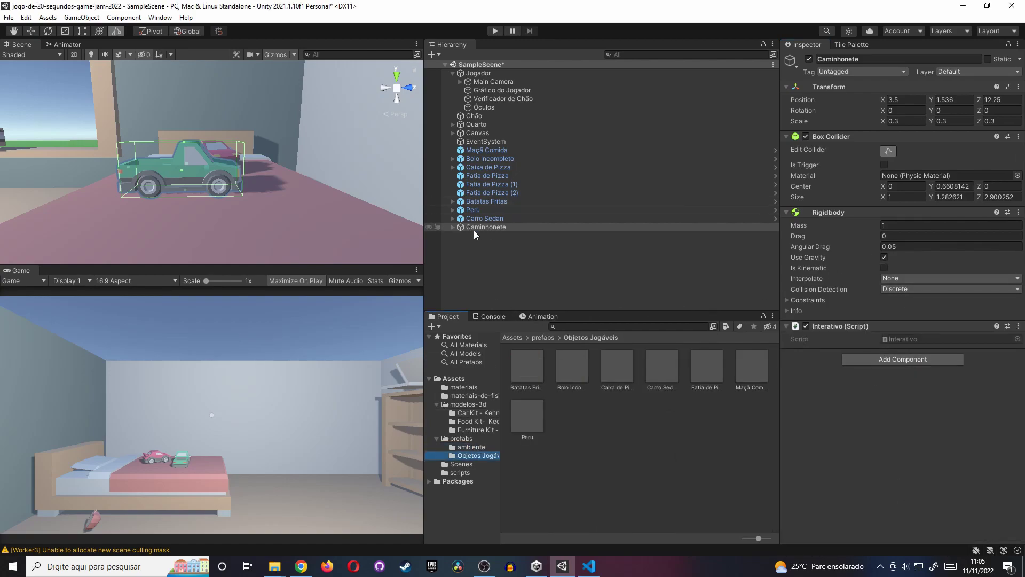
drag(332, 254, 662, 368)
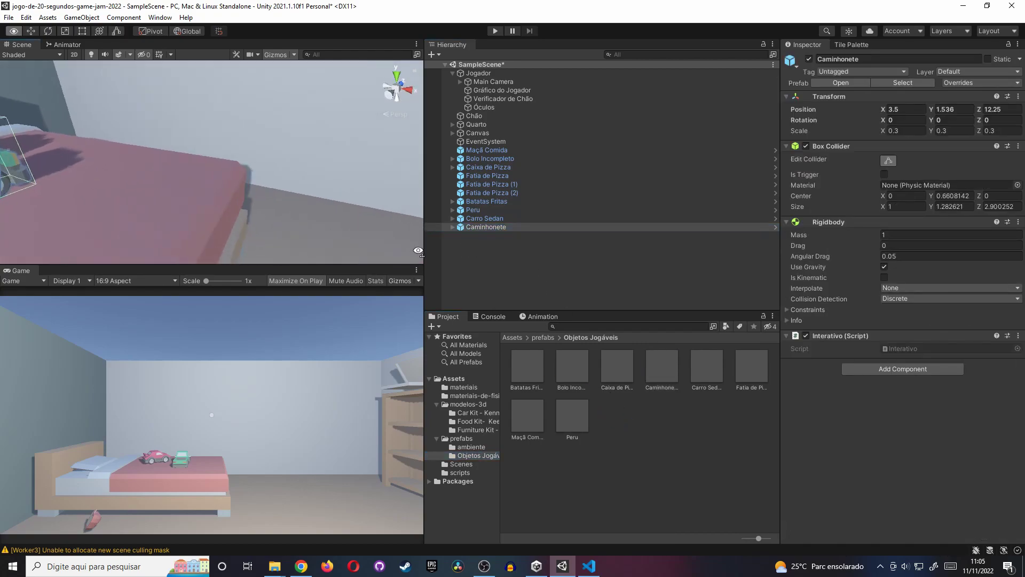
key(e)
drag(228, 248, 299, 220)
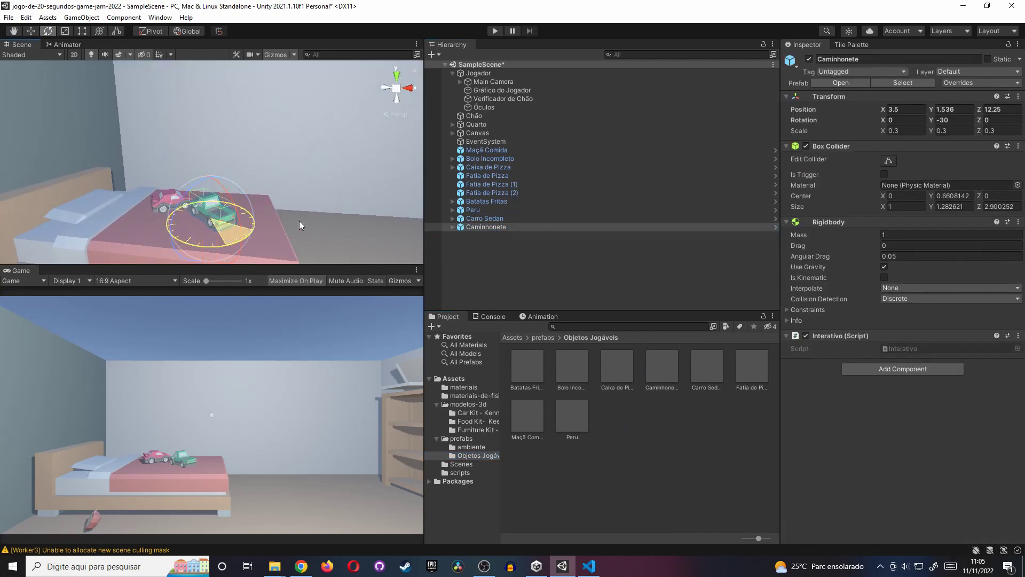
key(w)
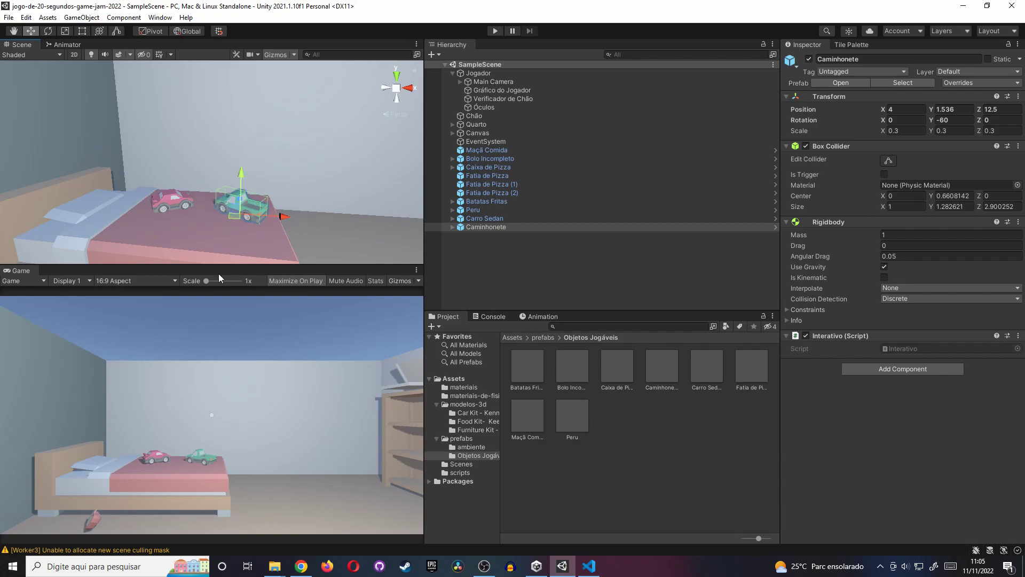
click(494, 31)
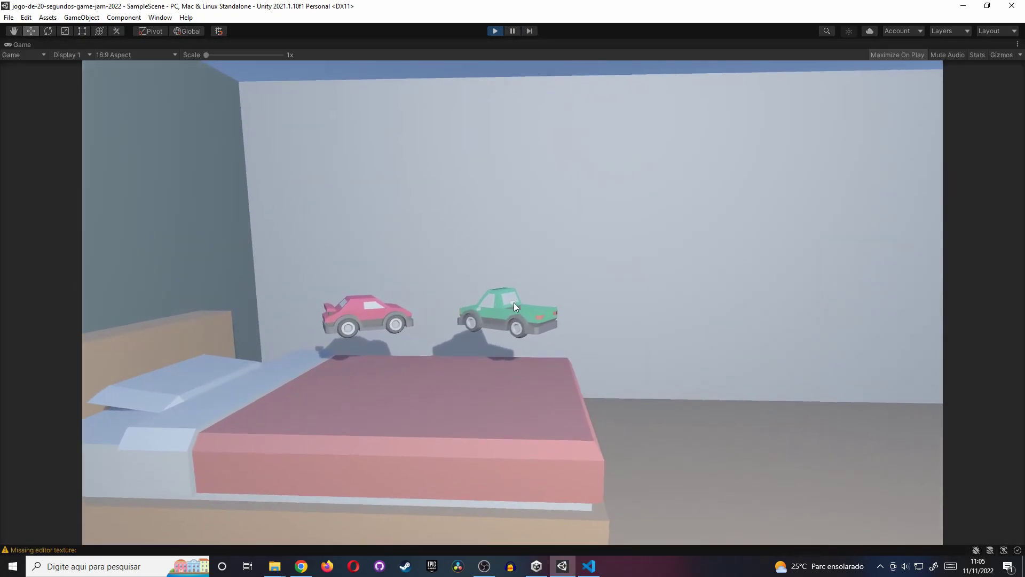
click(502, 30)
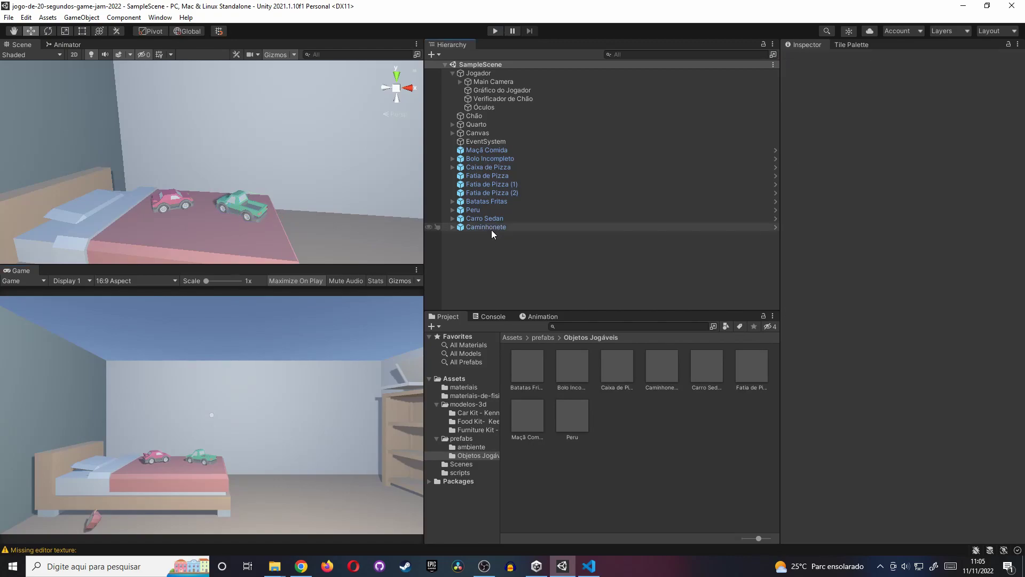
click(491, 227)
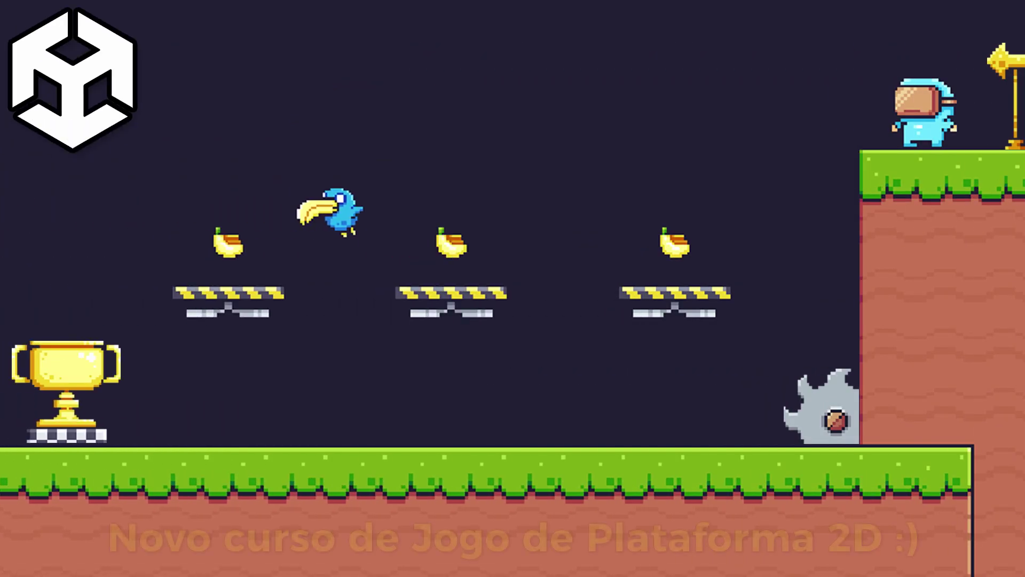